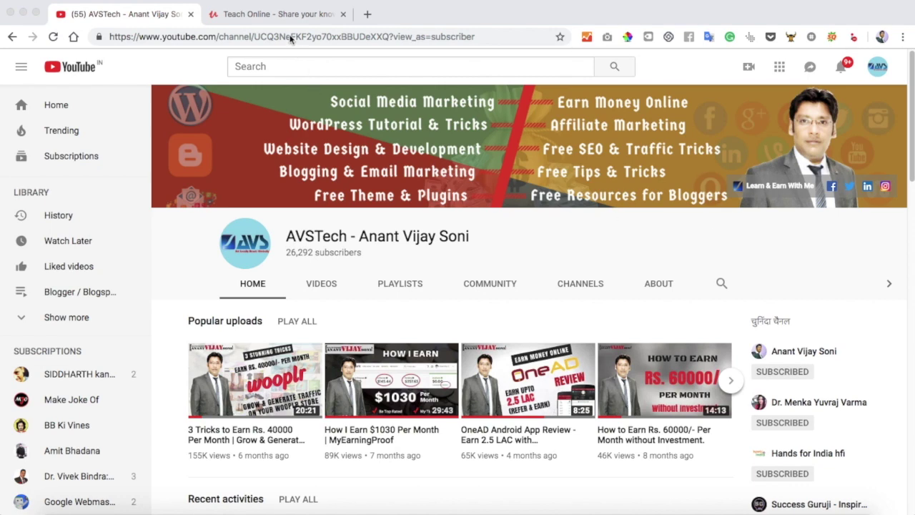
# Switch to the Udemy teaching page and open Become an Instructor in a new tab.
pyautogui.click(274, 15)
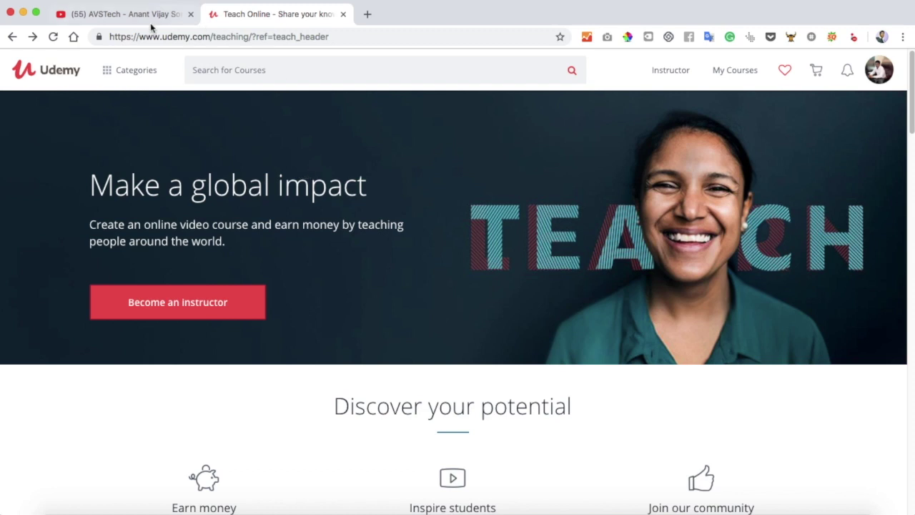
pyautogui.moveTo(109, 37); pyautogui.dragTo(208, 37)
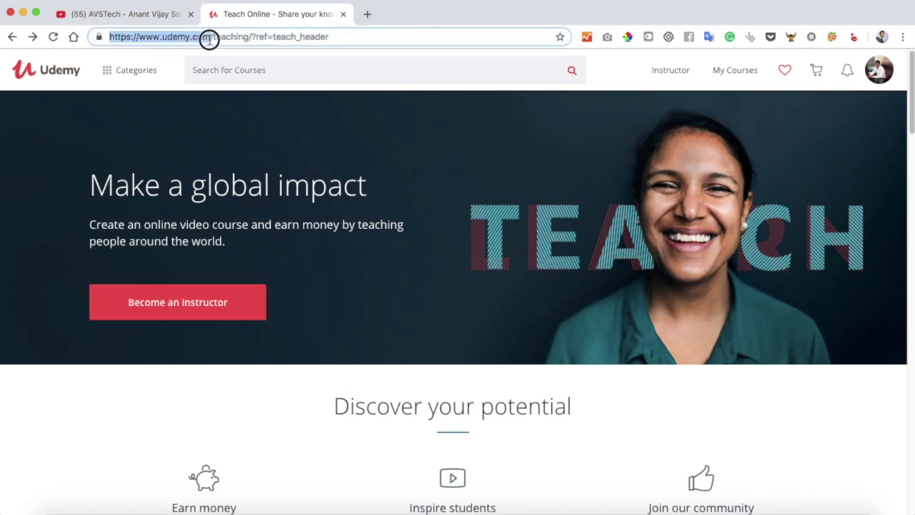
pyautogui.click(210, 42)
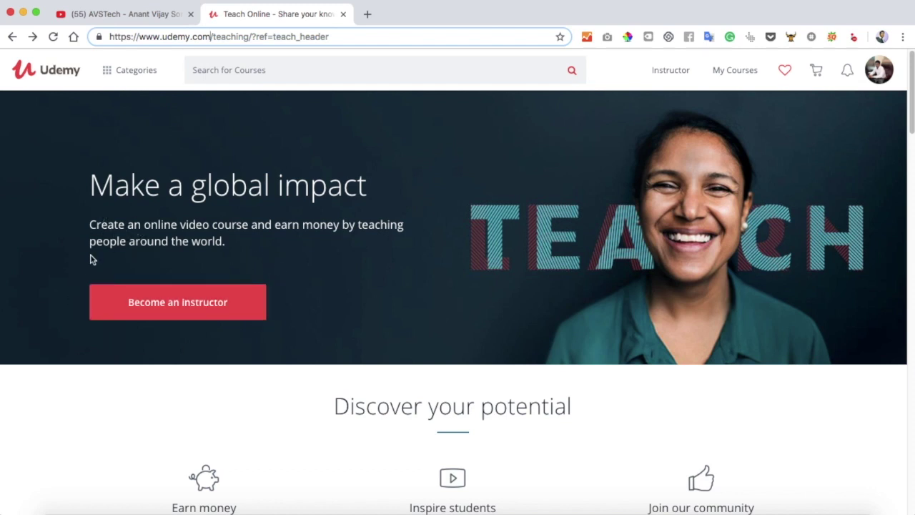
pyautogui.rightClick(150, 309)
pyautogui.click(153, 310)
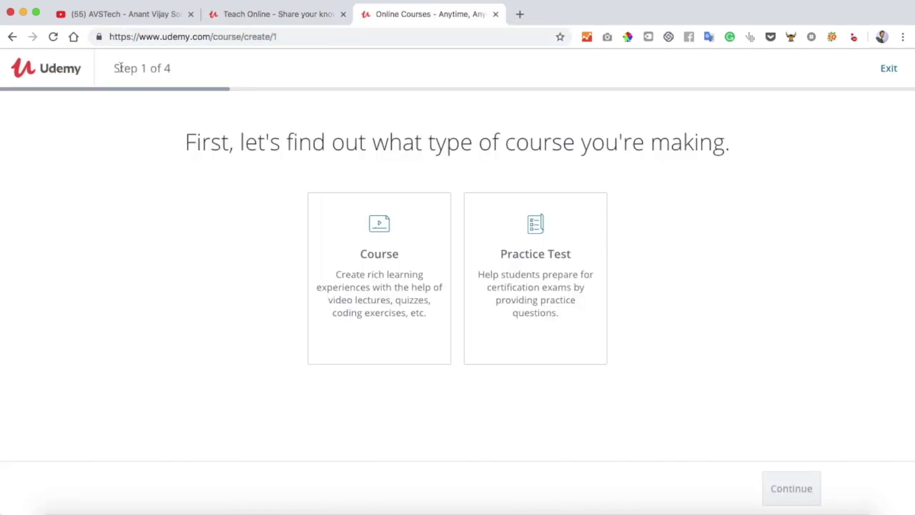
# Choose Course as the type of course being made and continue to the working title.
pyautogui.moveTo(113, 68); pyautogui.dragTo(179, 71)
pyautogui.click(175, 148)
pyautogui.click(382, 286)
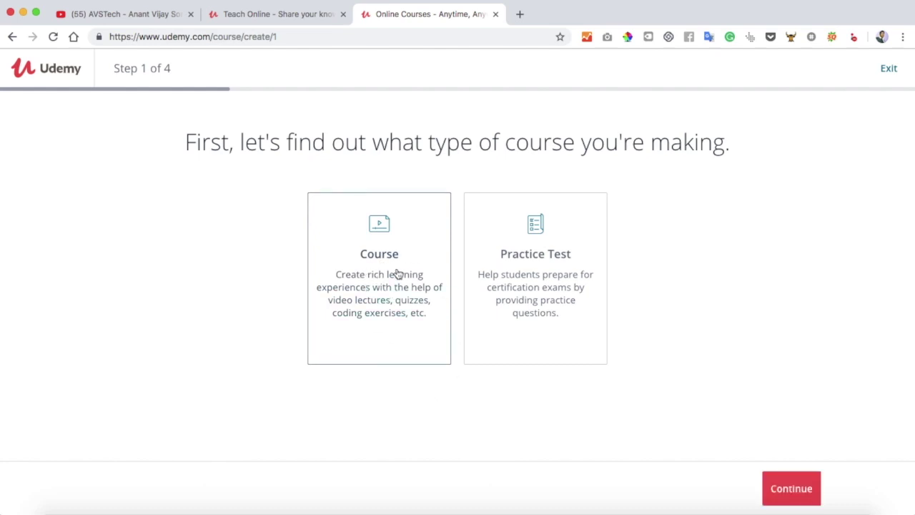
pyautogui.click(806, 497)
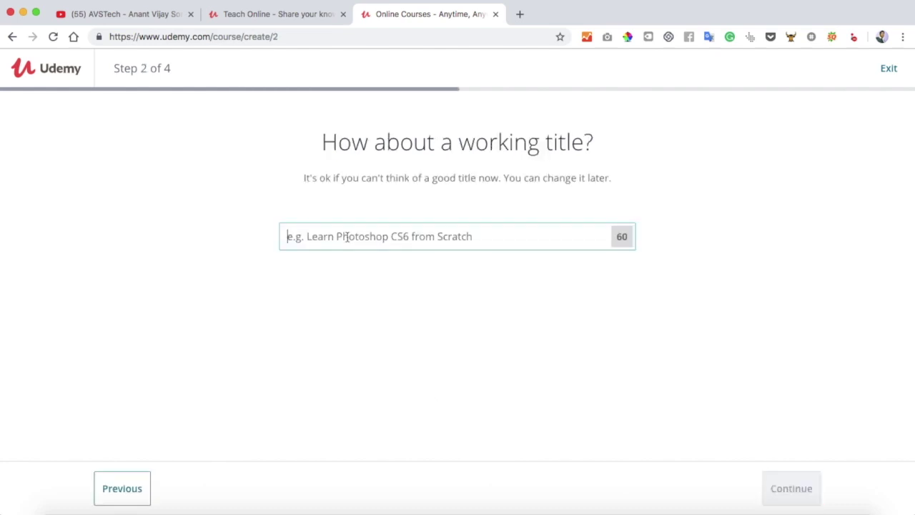
# Give the course the working title "Instagram for business" and assign it to the Business category.
pyautogui.write('Instagram for business')
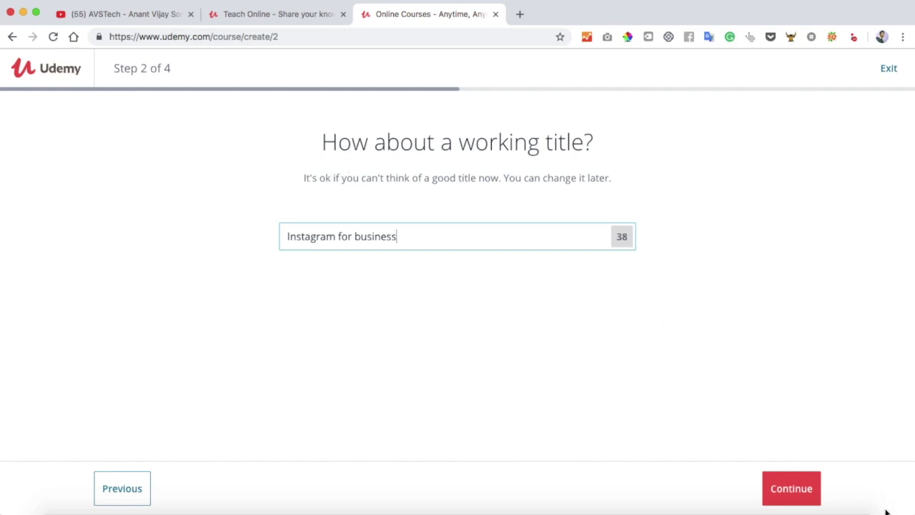
pyautogui.click(795, 495)
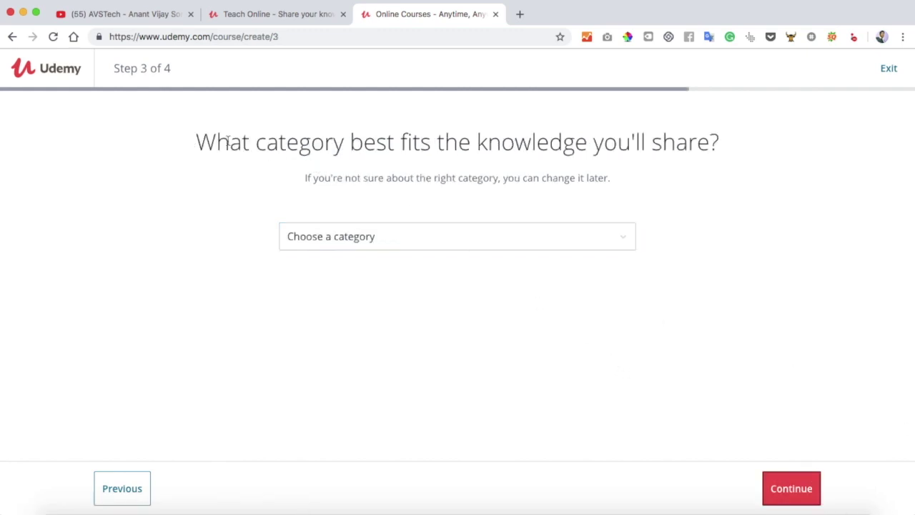
pyautogui.click(353, 238)
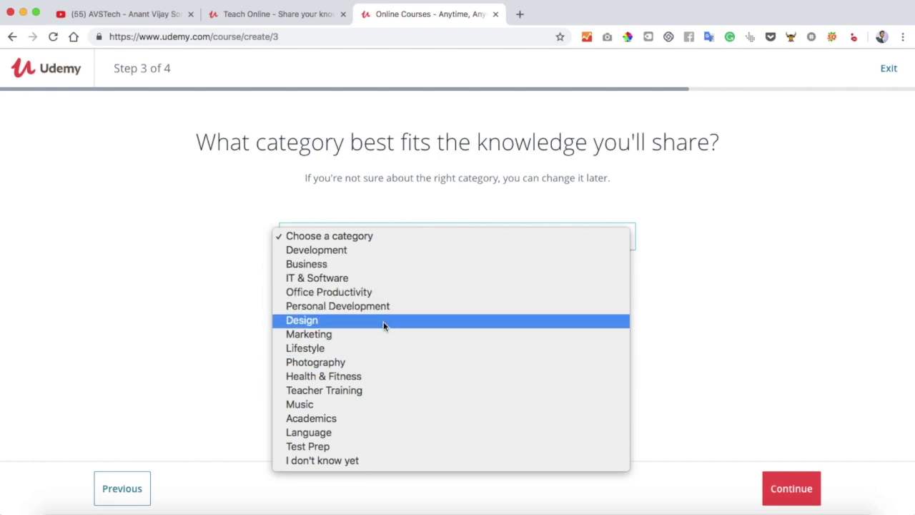
pyautogui.click(398, 265)
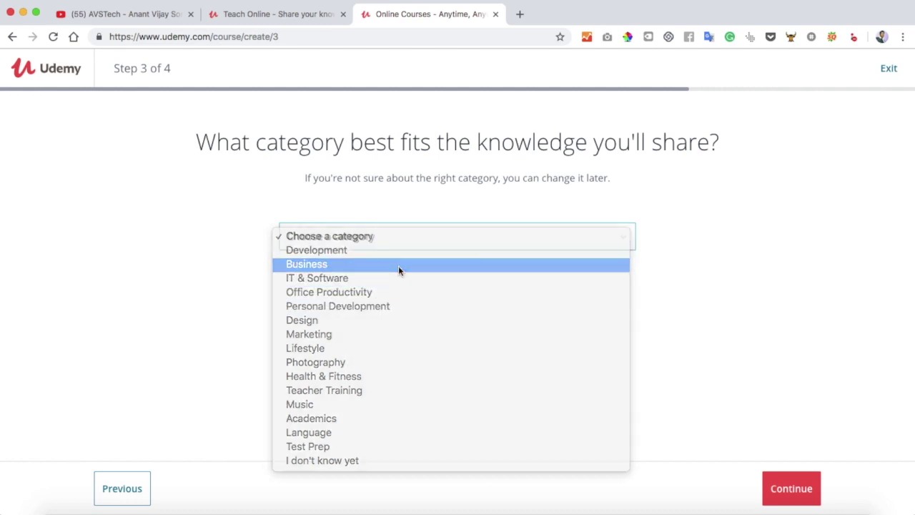
pyautogui.click(792, 490)
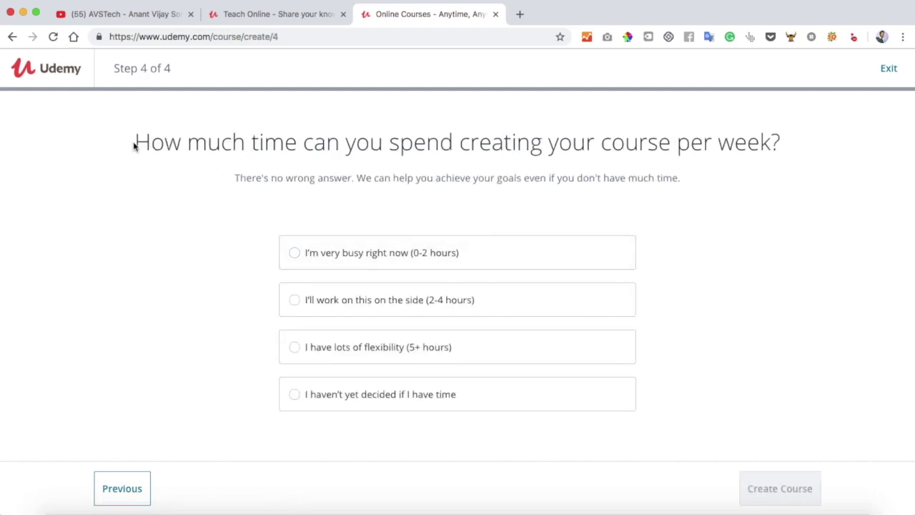
# Answer the weekly time question with "I have lots of flexibility (5+ hours)" and create the course.
pyautogui.moveTo(134, 146); pyautogui.dragTo(784, 158)
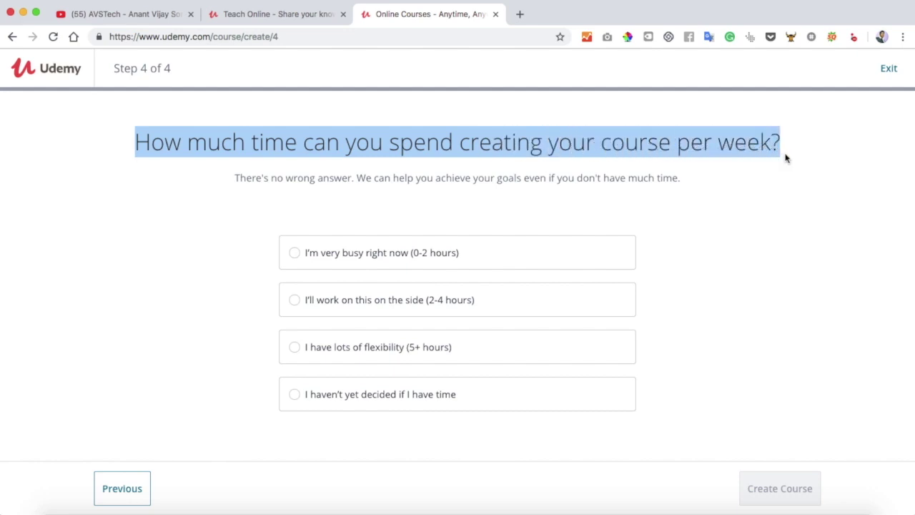
pyautogui.click(253, 298)
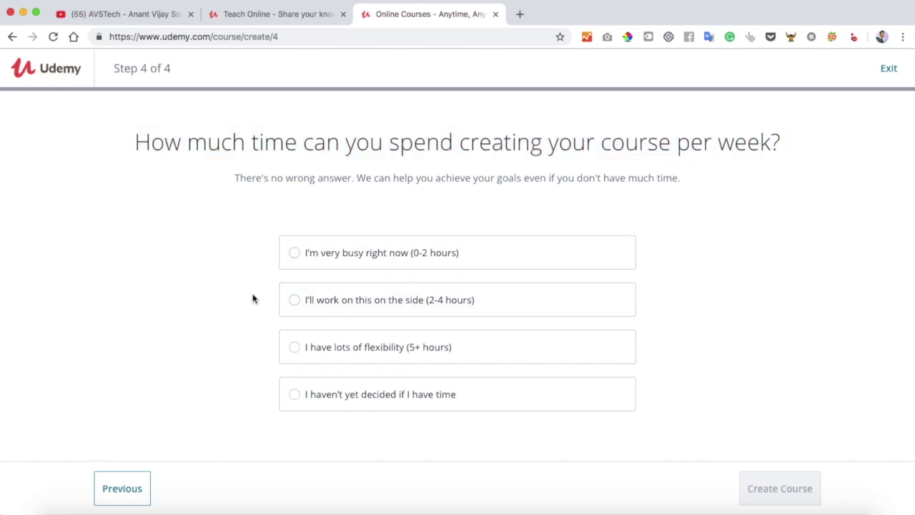
pyautogui.click(294, 350)
pyautogui.click(766, 486)
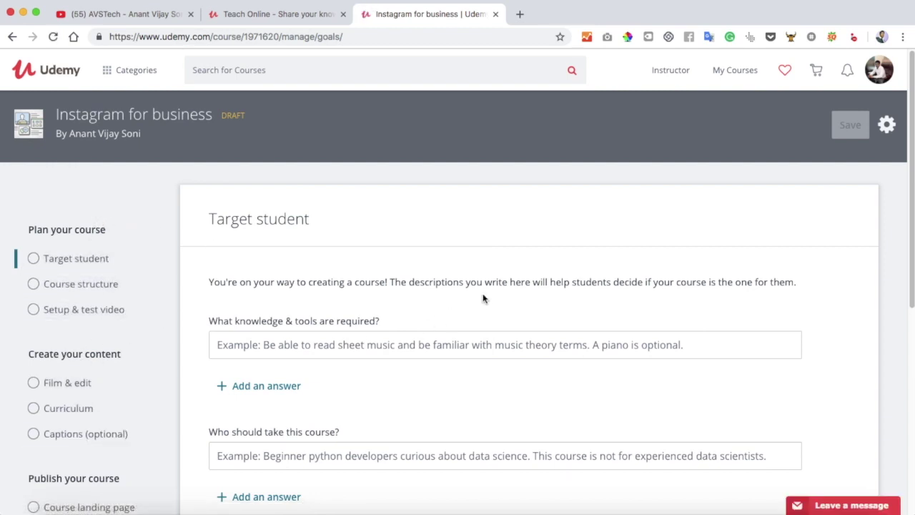
# Delete the draft course "Instagram for business" from its course settings.
pyautogui.click(885, 127)
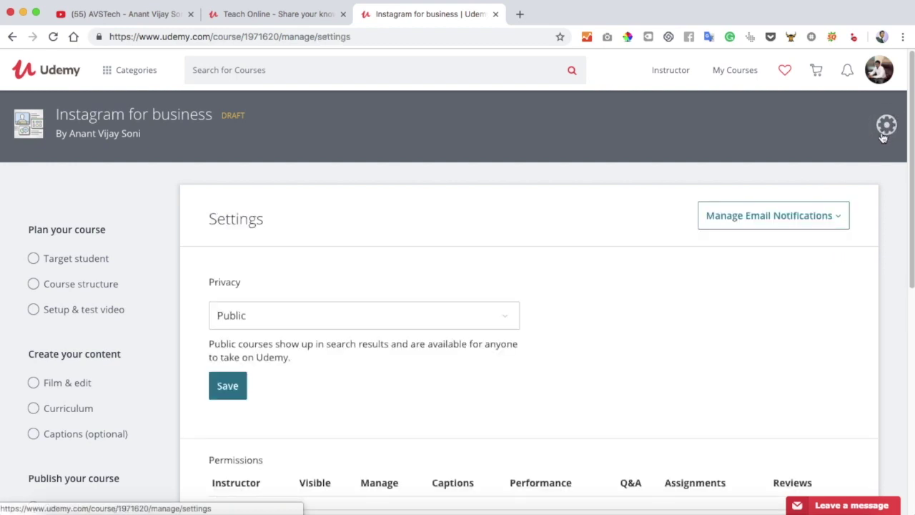
pyautogui.scroll(-5, 644, 229)
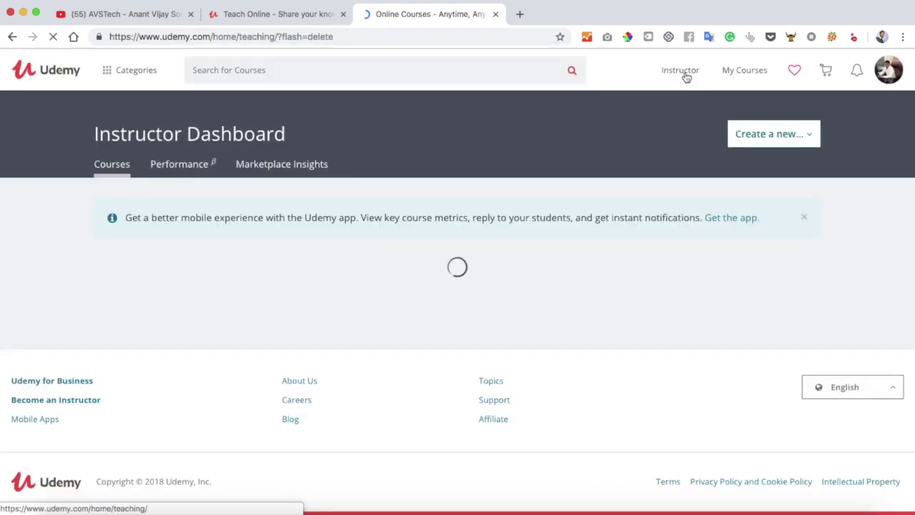
# Open the unfinished course "Instagram for Business - Increase Your Level" at its Target student page.
pyautogui.moveTo(680, 84)
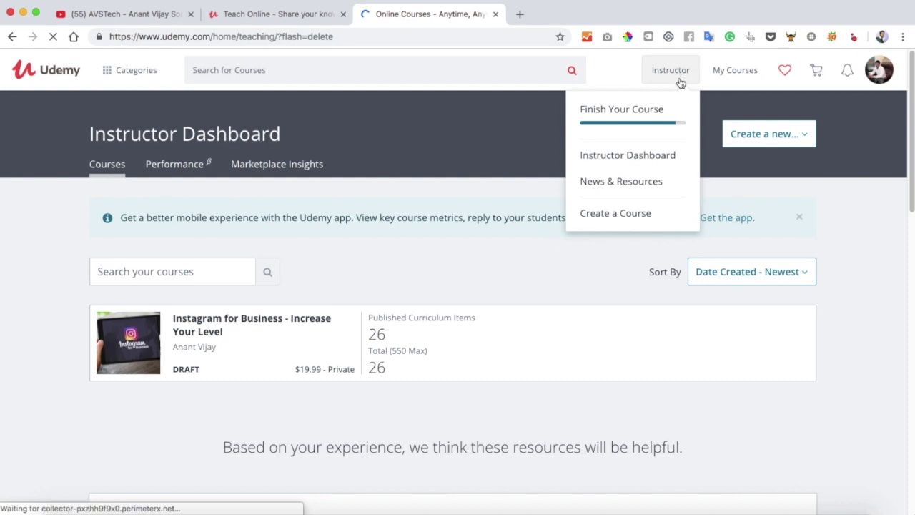
pyautogui.click(628, 122)
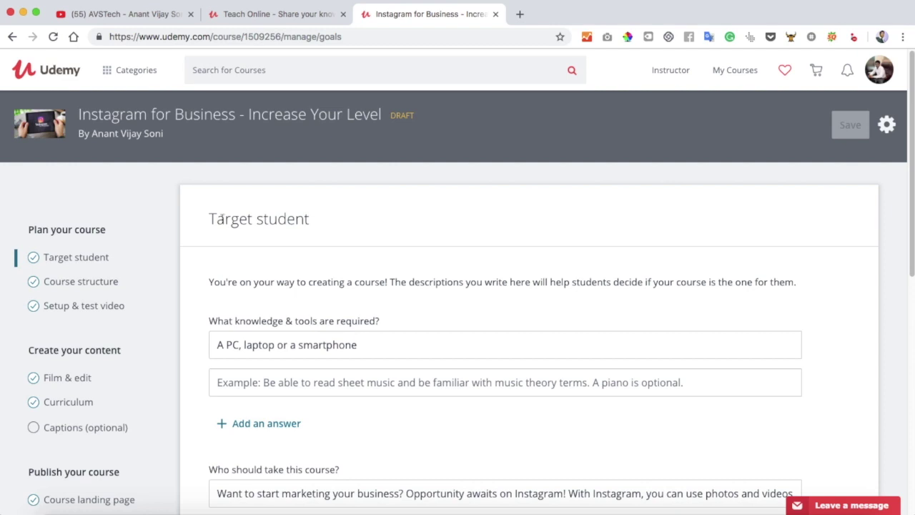
pyautogui.moveTo(209, 218); pyautogui.dragTo(339, 220)
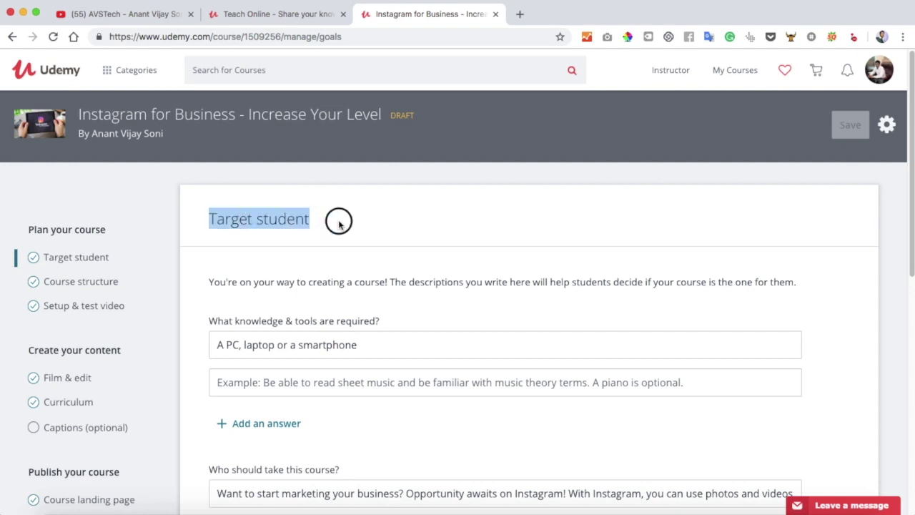
pyautogui.click(339, 220)
pyautogui.scroll(-1, 341, 319)
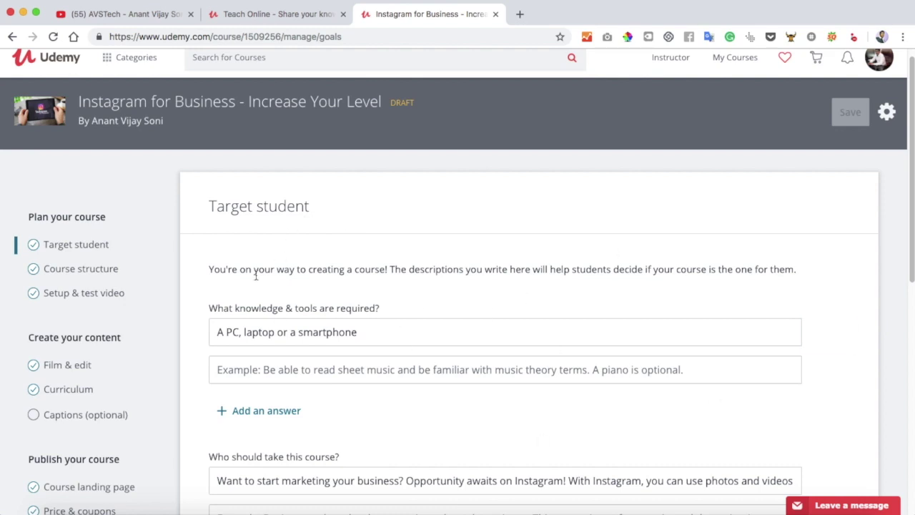
# Add "An Internet connection" as a second answer to the required knowledge and tools question.
pyautogui.click(203, 312)
pyautogui.moveTo(203, 312); pyautogui.dragTo(390, 309)
pyautogui.moveTo(216, 332); pyautogui.dragTo(390, 332)
pyautogui.click(243, 331)
pyautogui.click(405, 296)
pyautogui.click(227, 366)
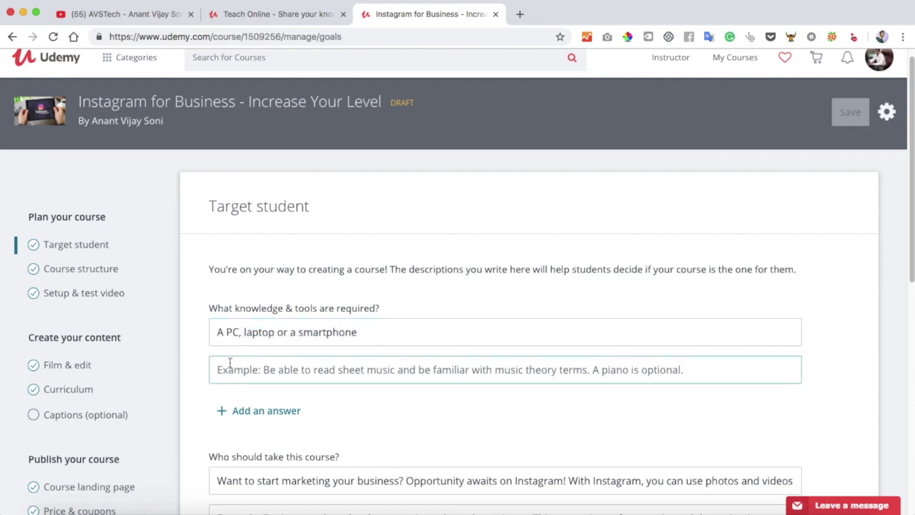
pyautogui.write('An Interen')
pyautogui.write('connection')
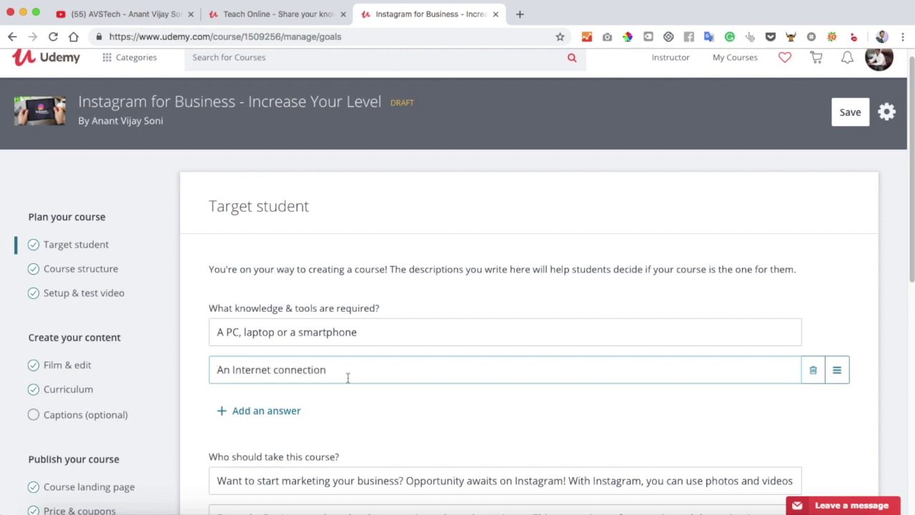
# Examine the answer describing who should take the course.
pyautogui.scroll(-2, 346, 383)
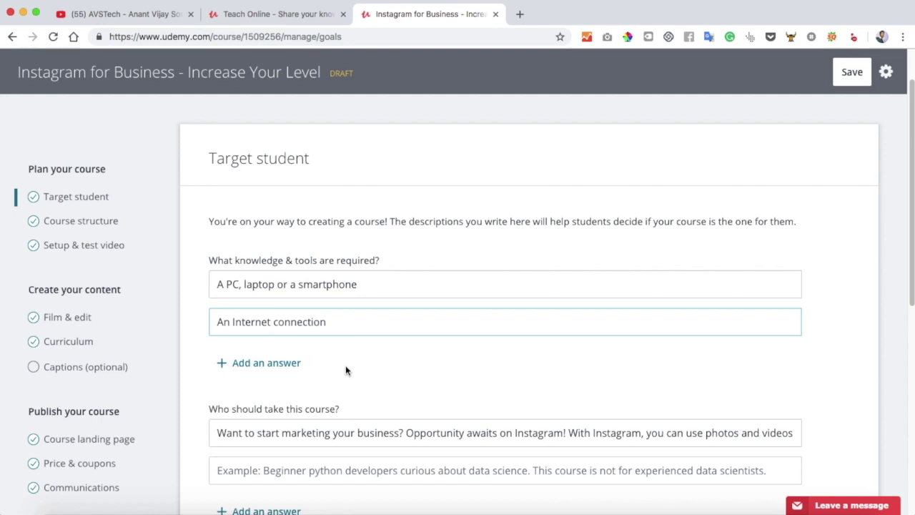
pyautogui.scroll(-1, 315, 361)
pyautogui.scroll(-1, 297, 354)
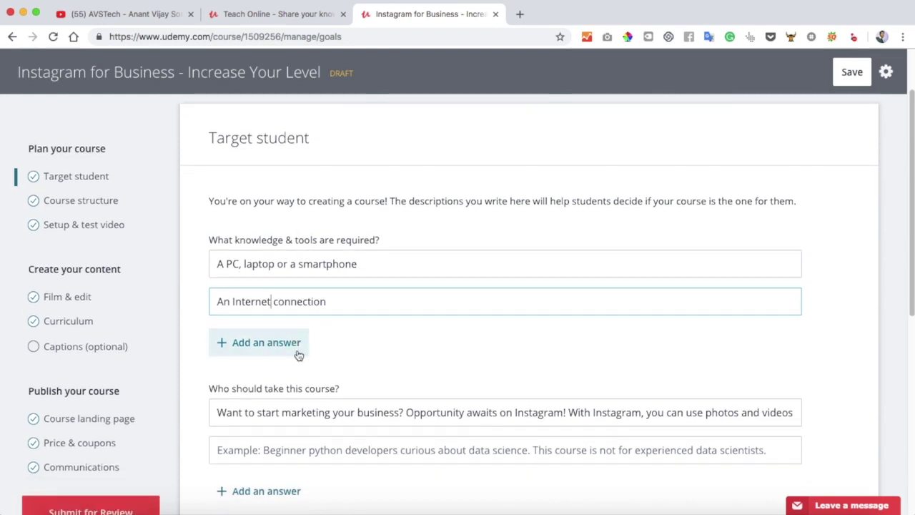
pyautogui.scroll(-3, 258, 329)
pyautogui.moveTo(211, 299); pyautogui.dragTo(344, 303)
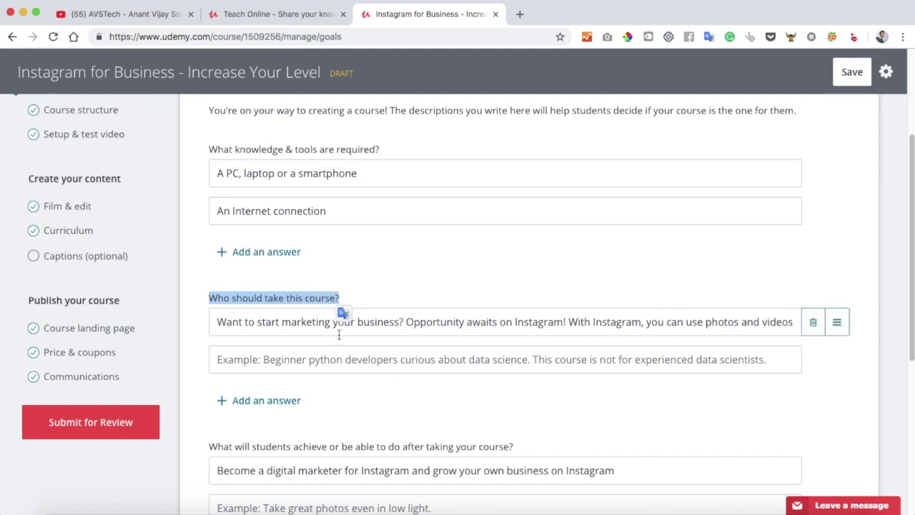
pyautogui.moveTo(217, 321); pyautogui.dragTo(470, 322)
pyautogui.click(403, 306)
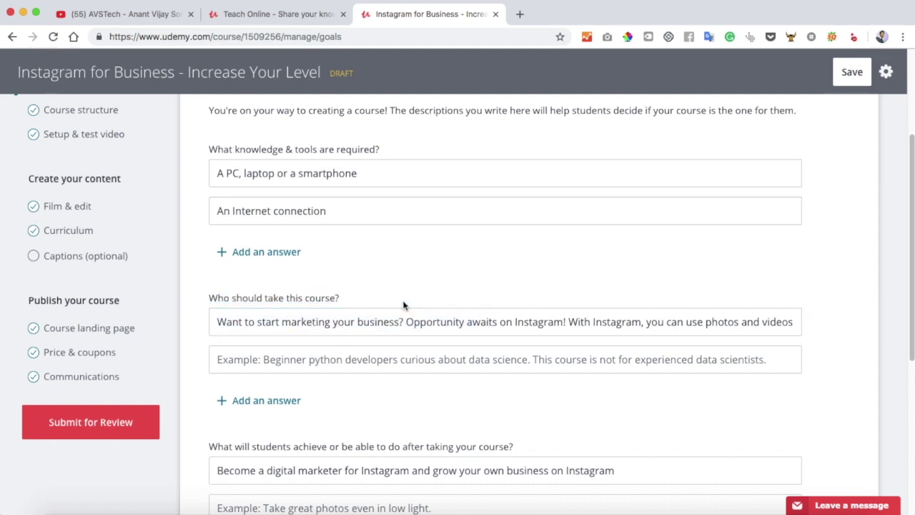
pyautogui.moveTo(219, 322); pyautogui.dragTo(409, 323)
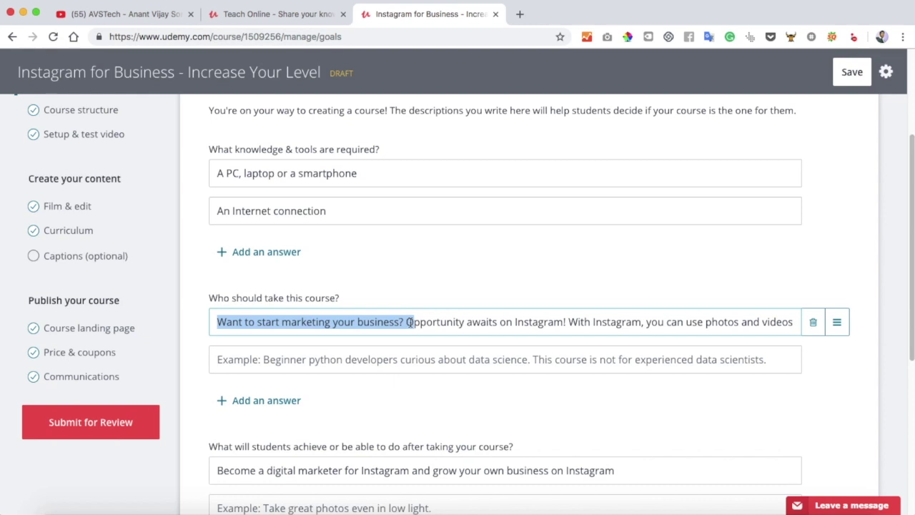
pyautogui.click(365, 360)
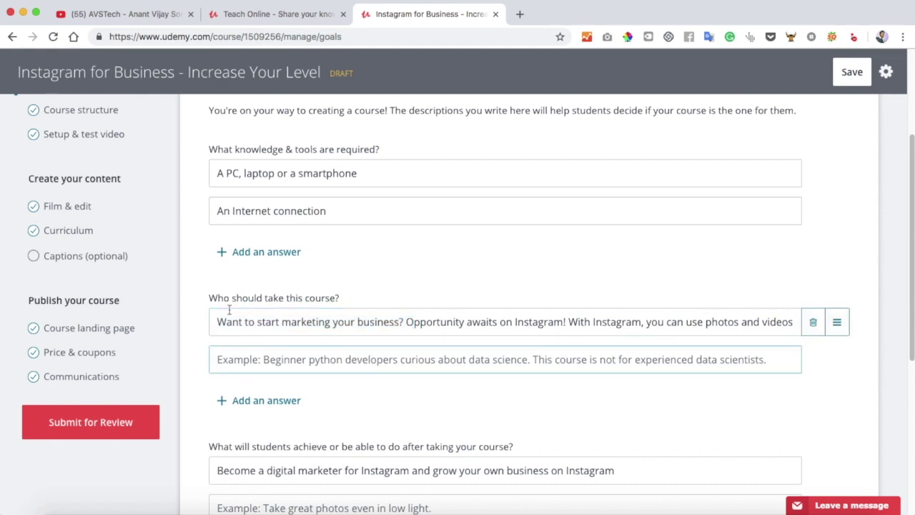
# Examine the answer describing what students will achieve after taking the course.
pyautogui.scroll(-3, 369, 347)
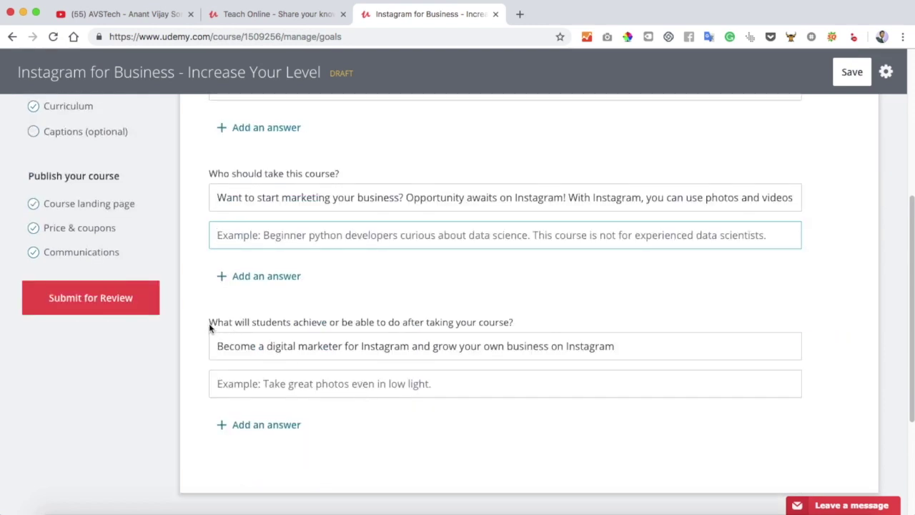
pyautogui.moveTo(208, 323); pyautogui.dragTo(528, 326)
pyautogui.click(527, 326)
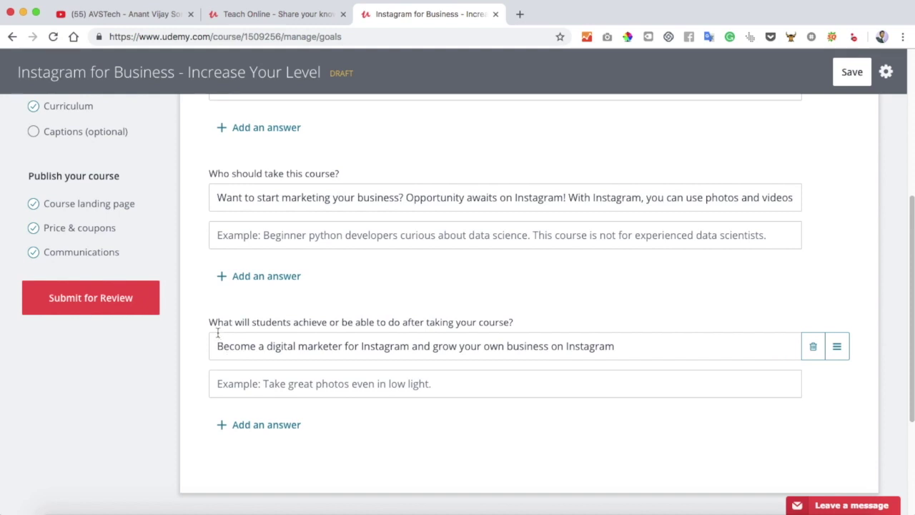
pyautogui.moveTo(217, 346); pyautogui.dragTo(619, 350)
pyautogui.click(613, 322)
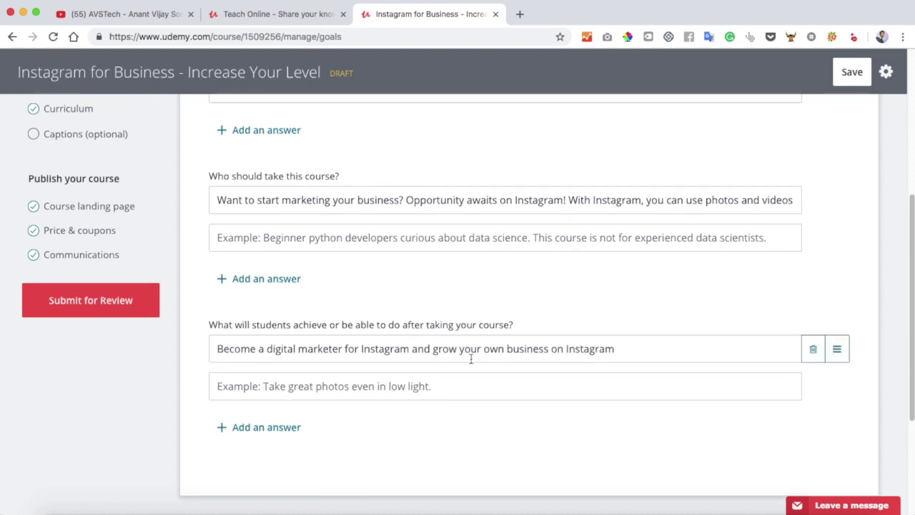
# Go to the Course structure page without saving the target student changes, and read down to its requirements.
pyautogui.scroll(5, 469, 357)
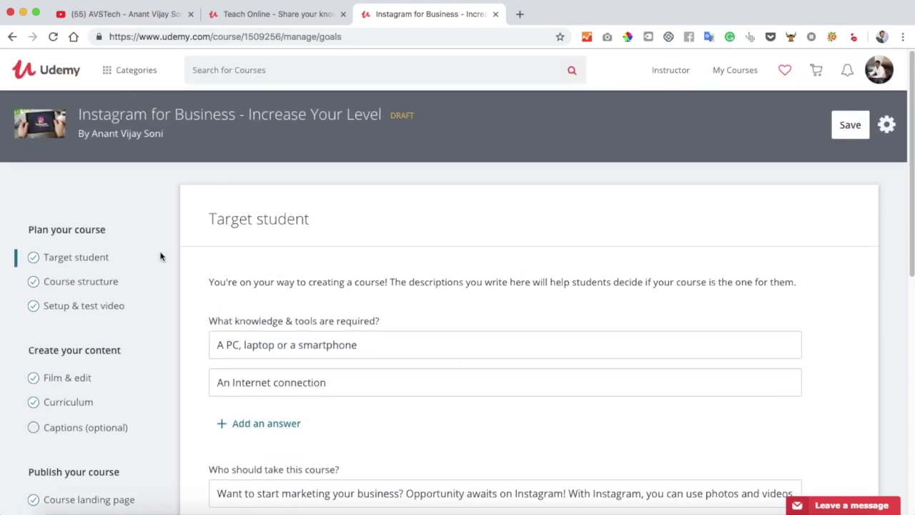
pyautogui.click(68, 286)
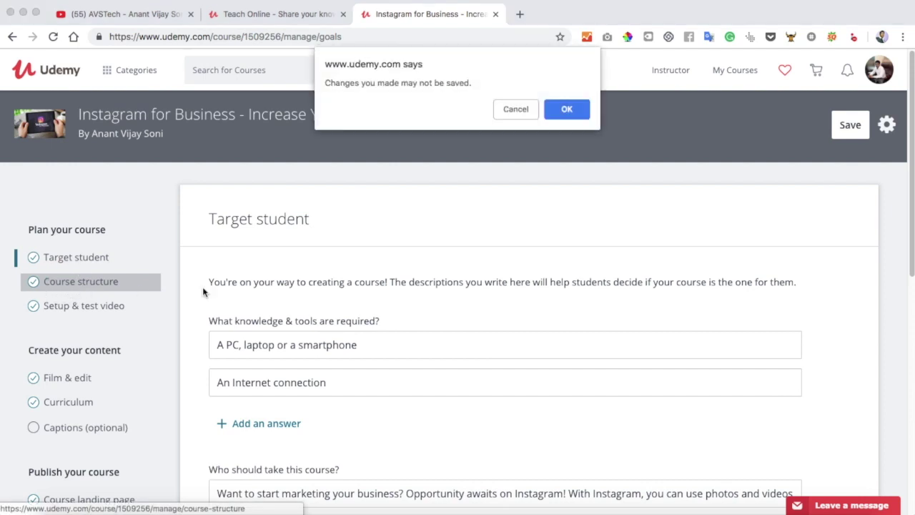
pyautogui.click(571, 115)
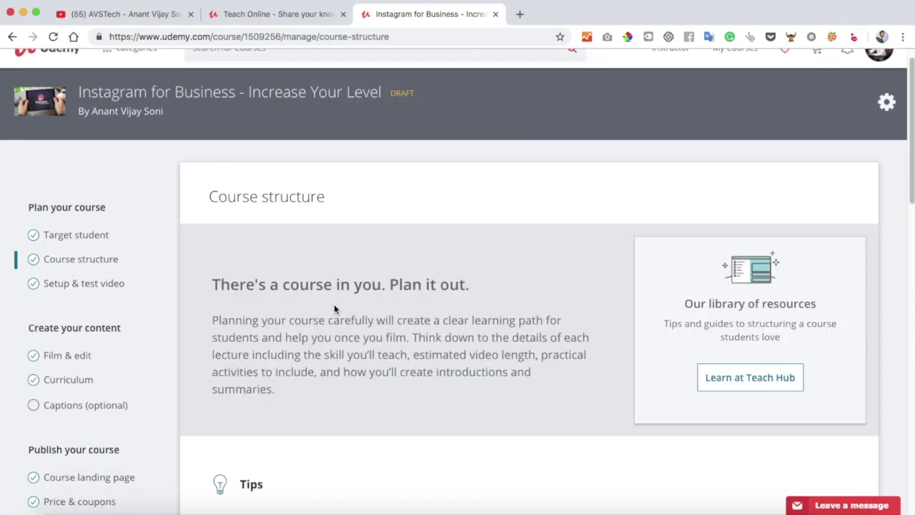
pyautogui.scroll(-6, 334, 308)
pyautogui.scroll(-5, 334, 304)
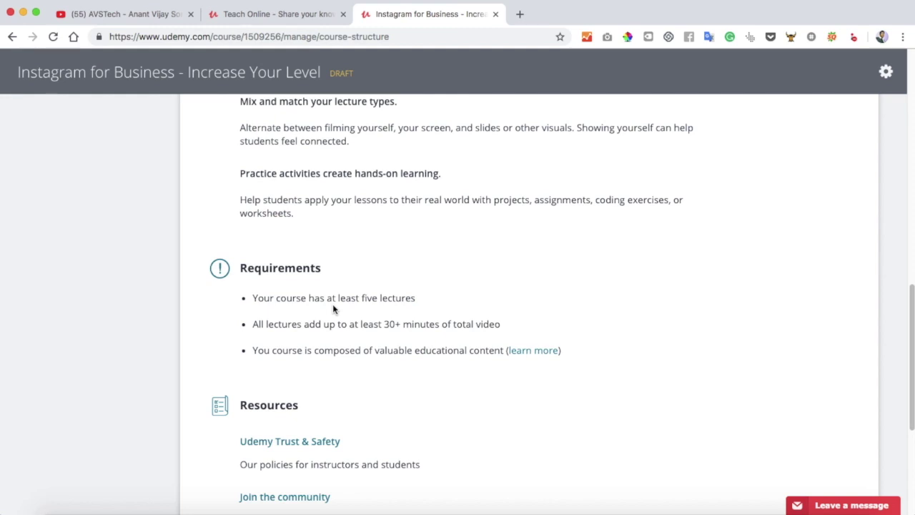
# Examine the Requirements section of the Course structure page, covering lecture count, total video length and educational content.
pyautogui.moveTo(241, 268); pyautogui.dragTo(576, 360)
pyautogui.click(572, 359)
pyautogui.moveTo(242, 267); pyautogui.dragTo(578, 360)
pyautogui.click(578, 359)
# Go to the Setup & test video page and read its introduction and tips.
pyautogui.scroll(10, 357, 339)
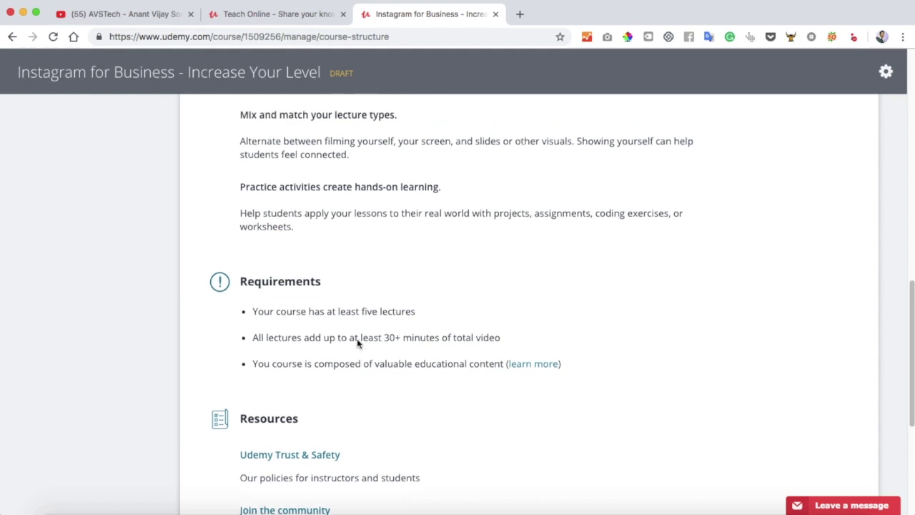
pyautogui.scroll(2, 356, 340)
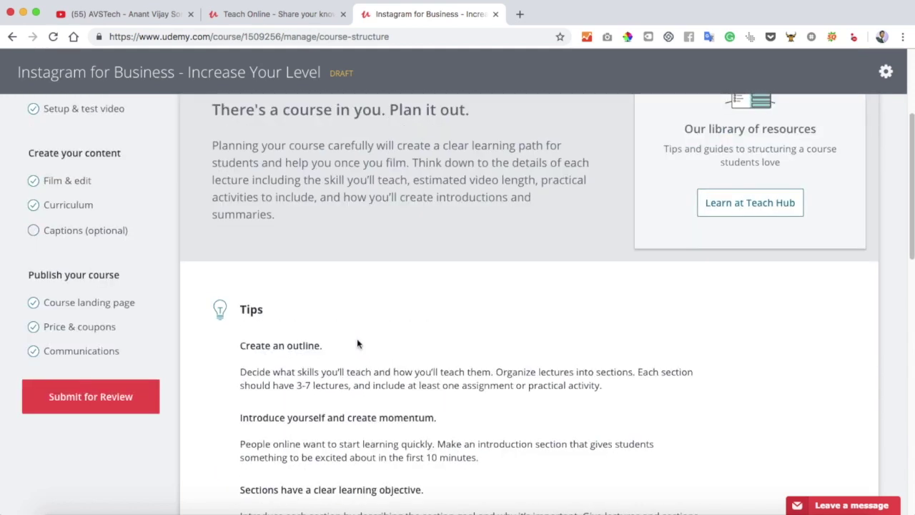
pyautogui.scroll(3, 357, 339)
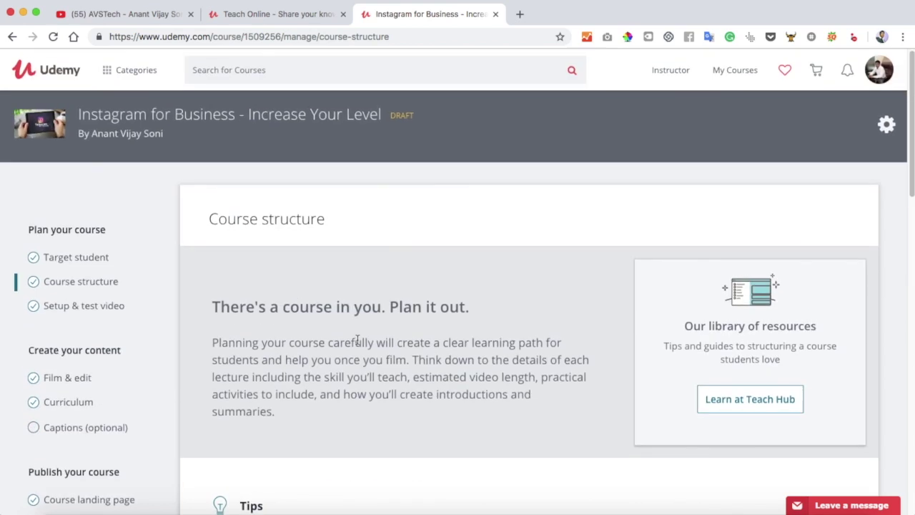
pyautogui.click(147, 300)
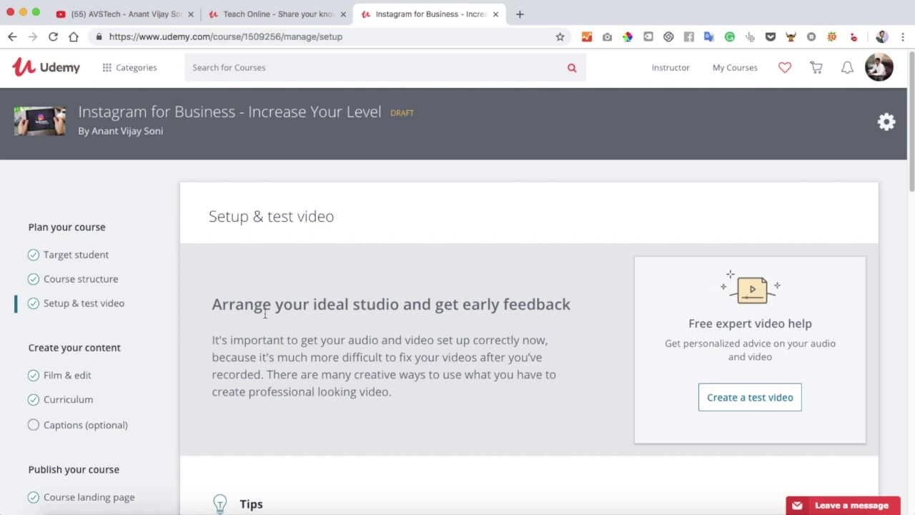
pyautogui.scroll(-4, 264, 314)
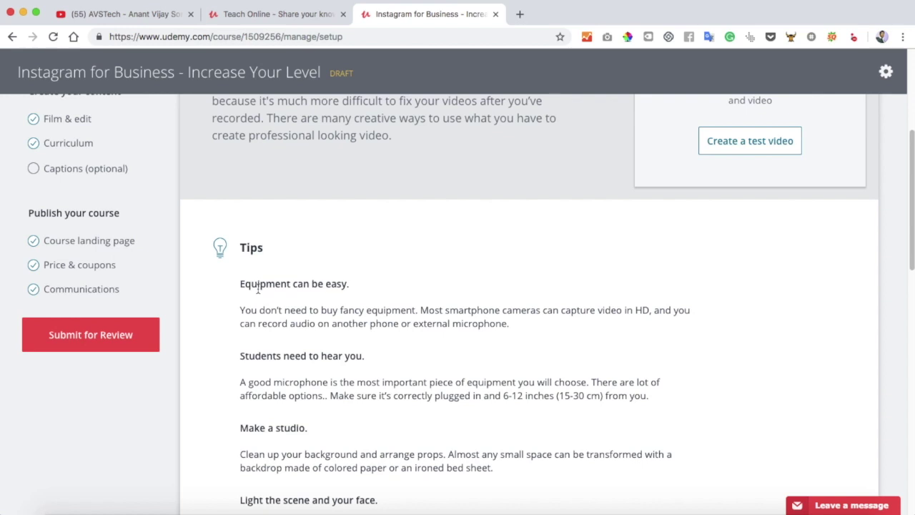
# Go to the Film & edit page under Create your content and read through its tips and resources.
pyautogui.scroll(3, 258, 289)
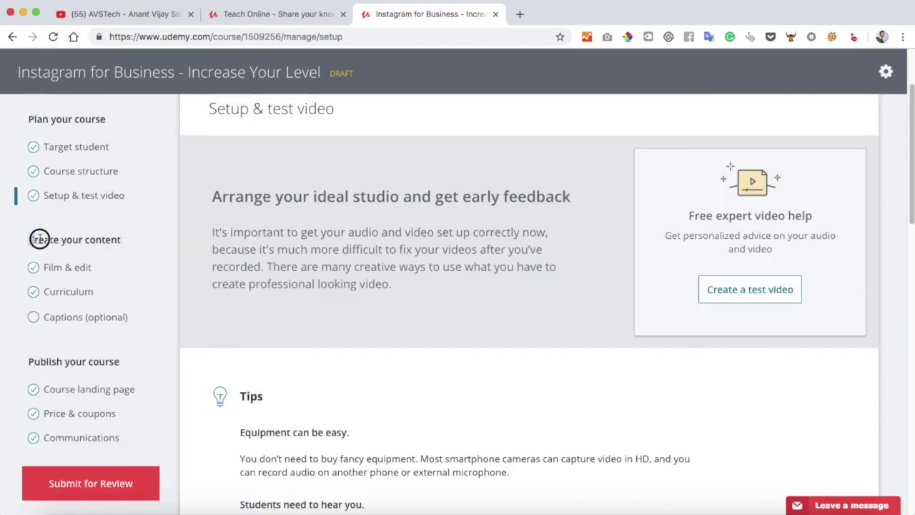
pyautogui.moveTo(29, 240); pyautogui.dragTo(119, 239)
pyautogui.click(71, 267)
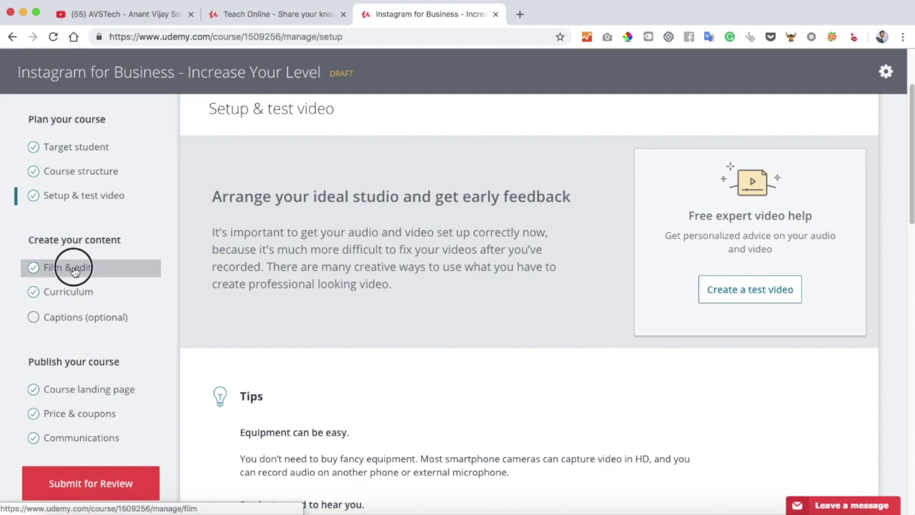
pyautogui.scroll(-10, 289, 272)
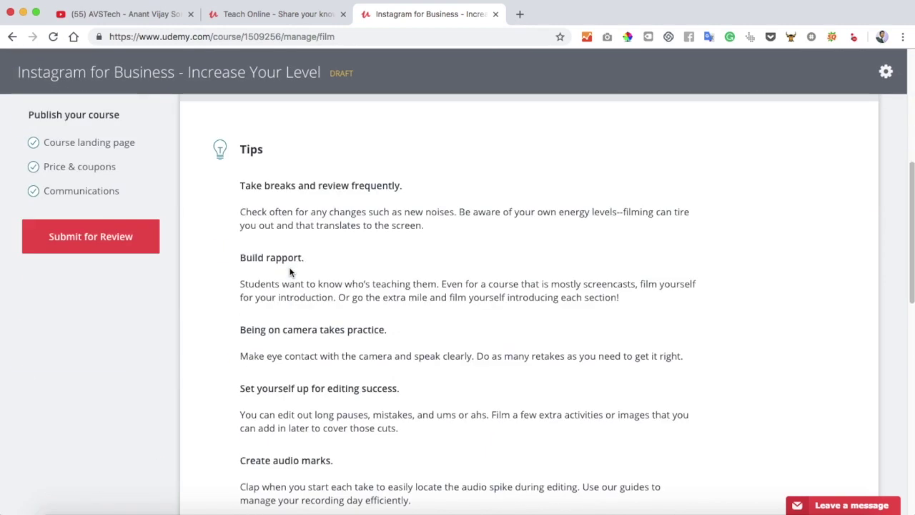
pyautogui.scroll(-8, 290, 272)
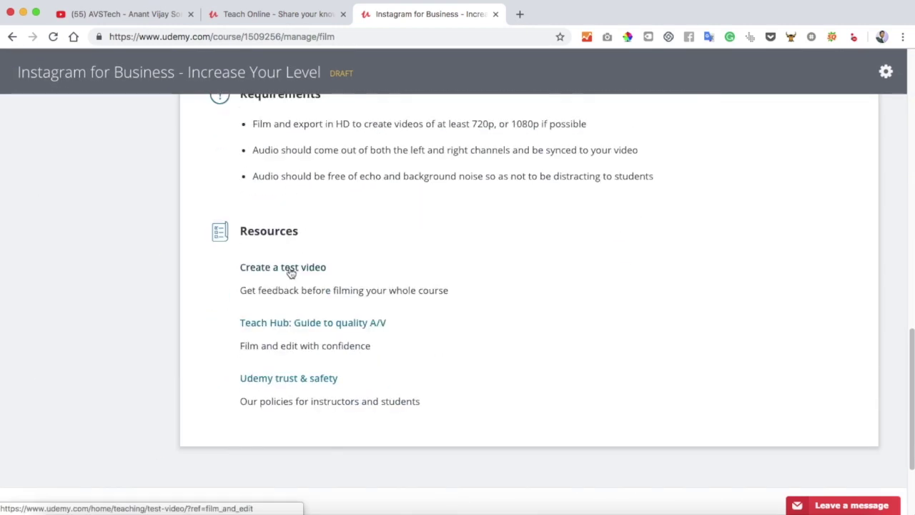
# Examine the Film & edit requirements on HD video resolution, stereo audio sync and background noise.
pyautogui.scroll(6, 289, 271)
pyautogui.scroll(2, 290, 272)
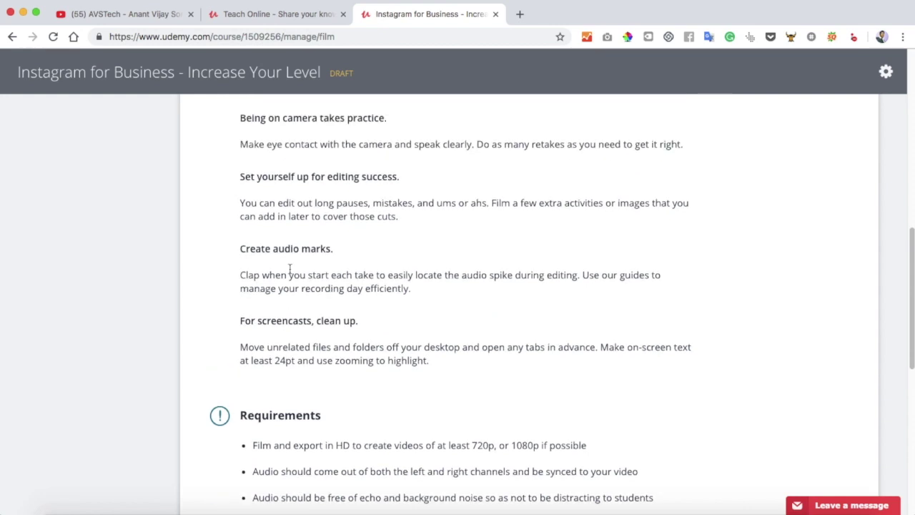
pyautogui.moveTo(470, 445); pyautogui.dragTo(597, 447)
pyautogui.scroll(-5, 598, 447)
pyautogui.moveTo(336, 225); pyautogui.dragTo(386, 225)
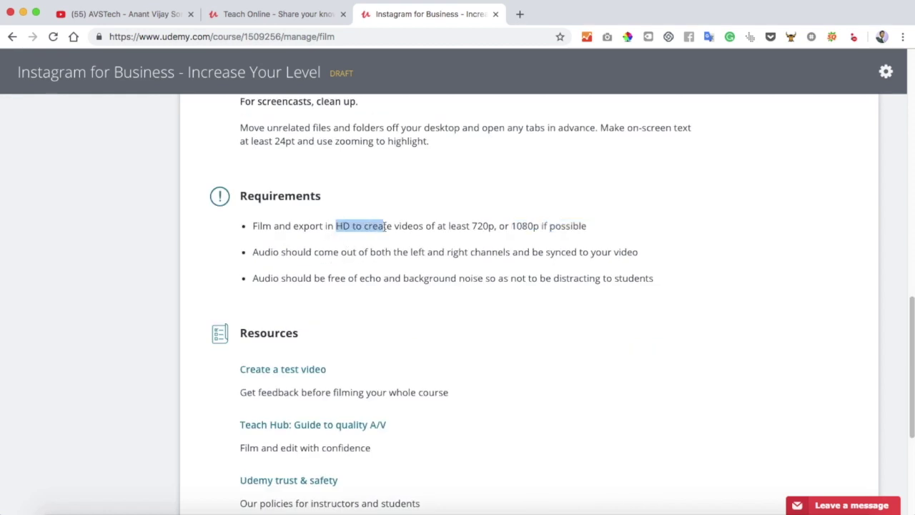
pyautogui.moveTo(253, 252); pyautogui.dragTo(638, 252)
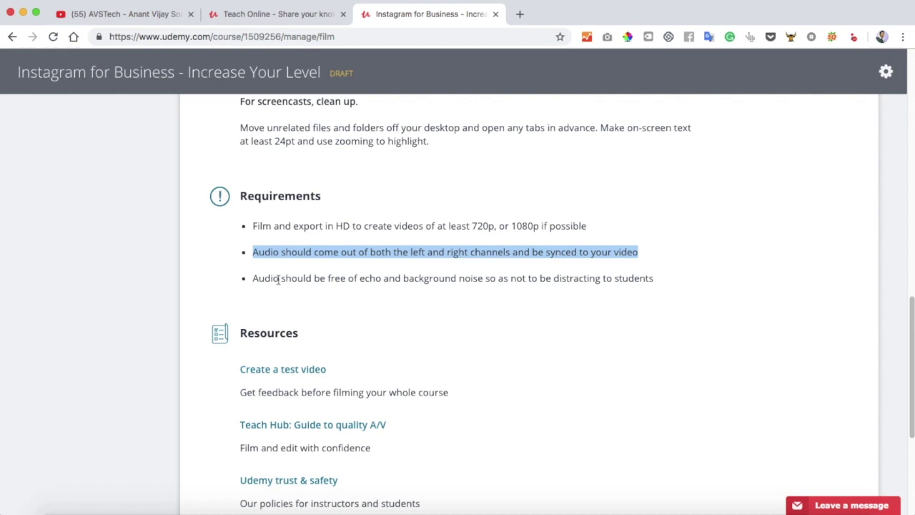
pyautogui.moveTo(254, 279); pyautogui.dragTo(655, 280)
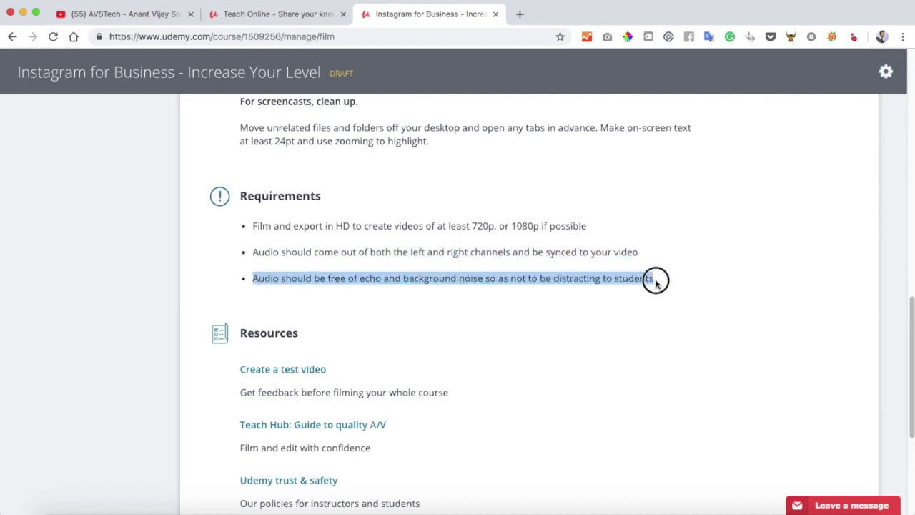
# Go to the Curriculum page and look through the lectures and quizzes down to the options for adding content.
pyautogui.scroll(3, 394, 331)
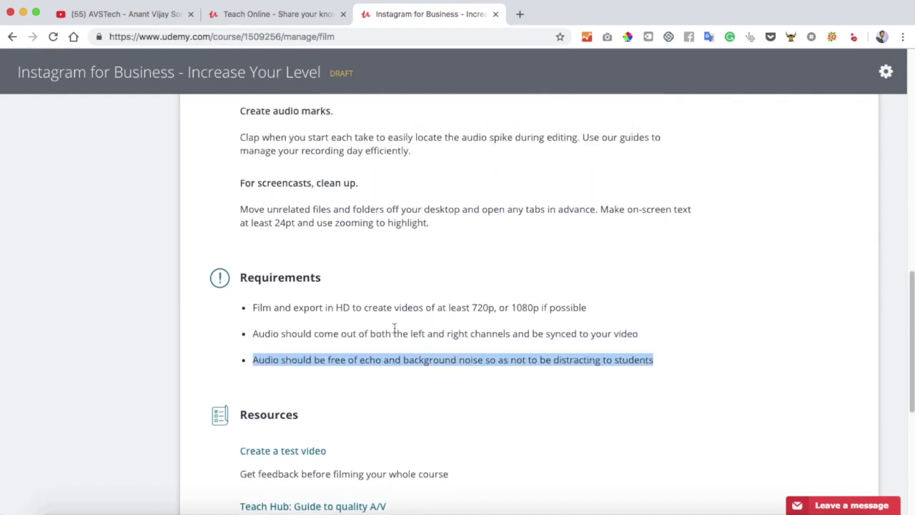
pyautogui.scroll(10, 394, 331)
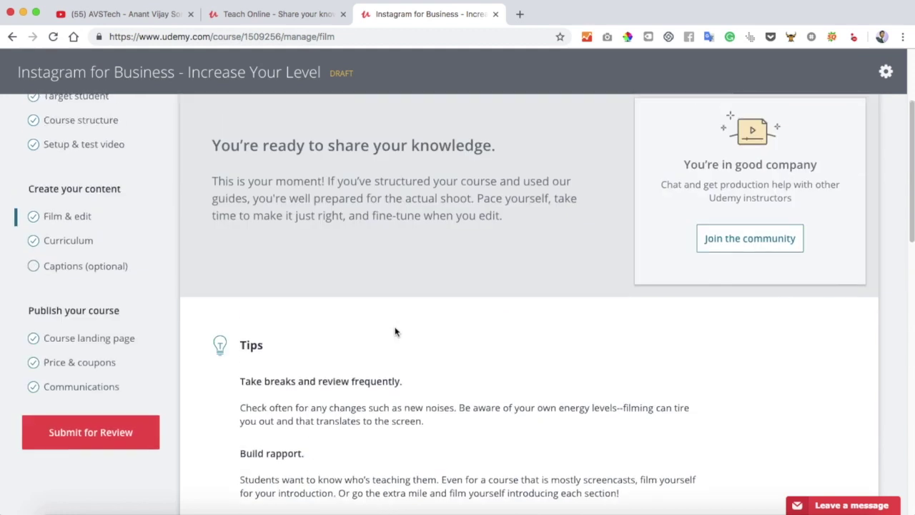
pyautogui.click(147, 323)
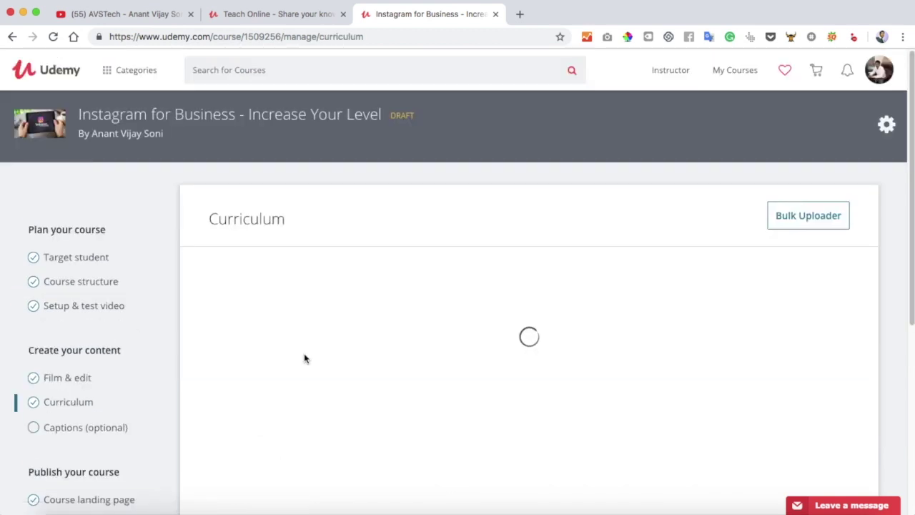
pyautogui.scroll(-1, 336, 357)
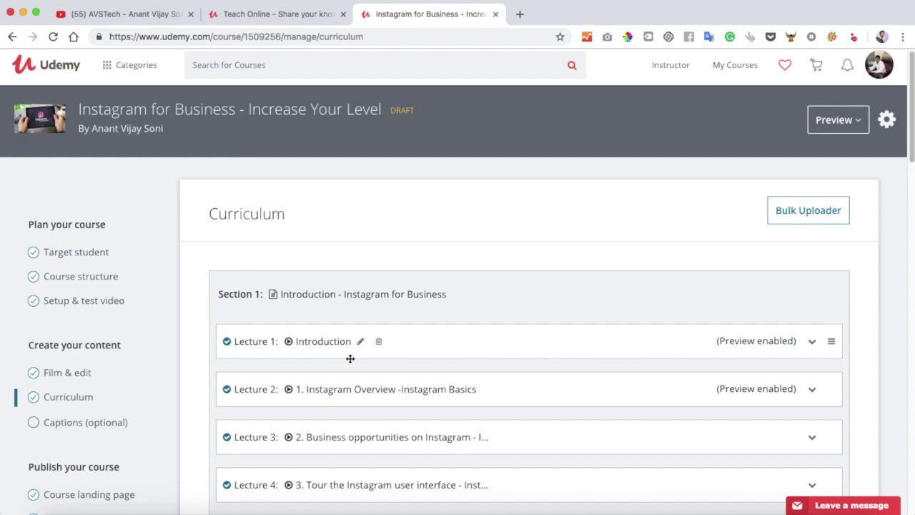
pyautogui.scroll(-2, 350, 358)
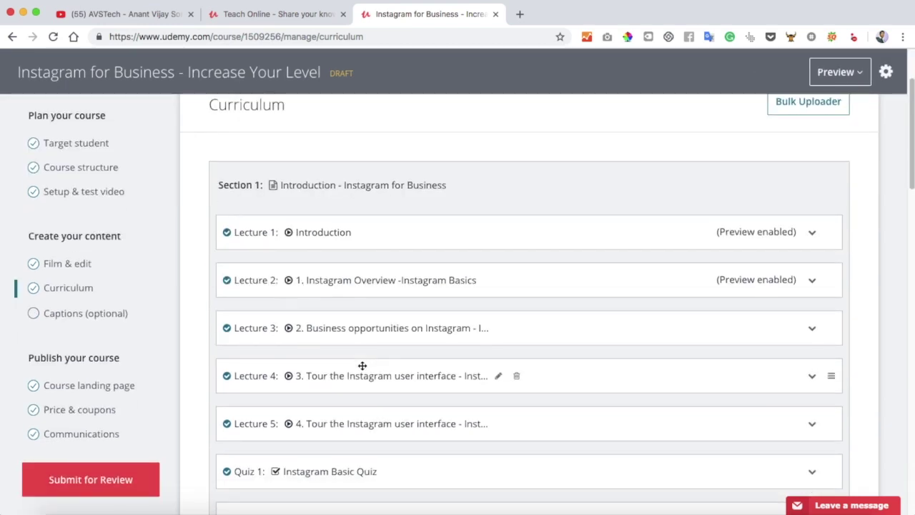
pyautogui.scroll(-4, 363, 364)
pyautogui.scroll(-20, 362, 366)
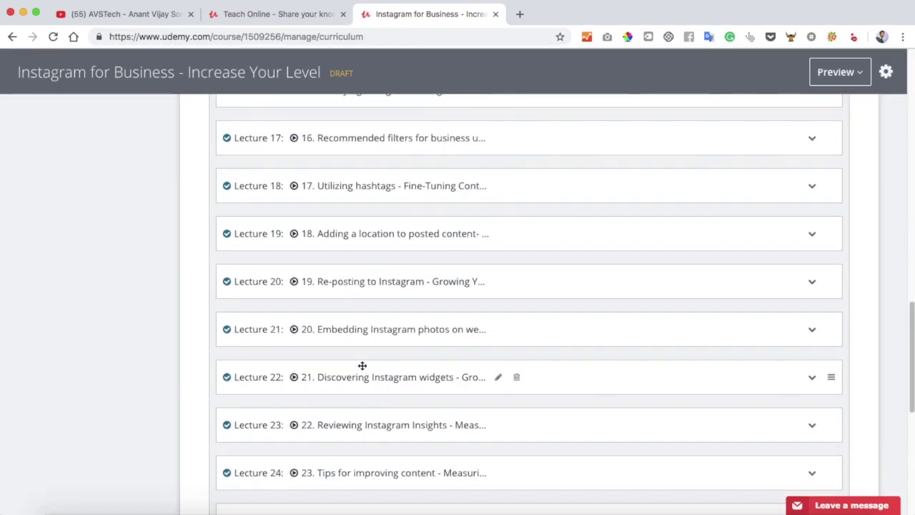
pyautogui.scroll(3, 362, 369)
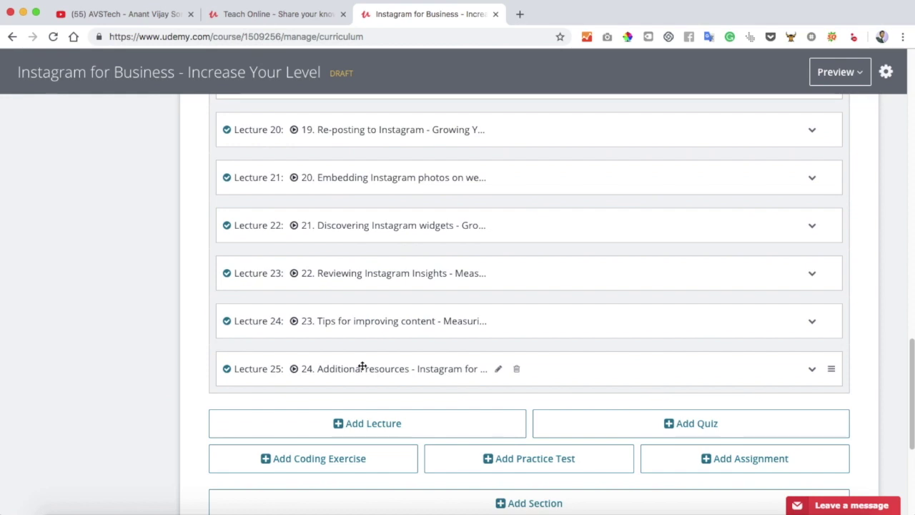
# Expand the Introduction lecture in Section 1, examine its video, preview settings and description, and collapse it again.
pyautogui.scroll(1, 363, 369)
pyautogui.scroll(15, 363, 369)
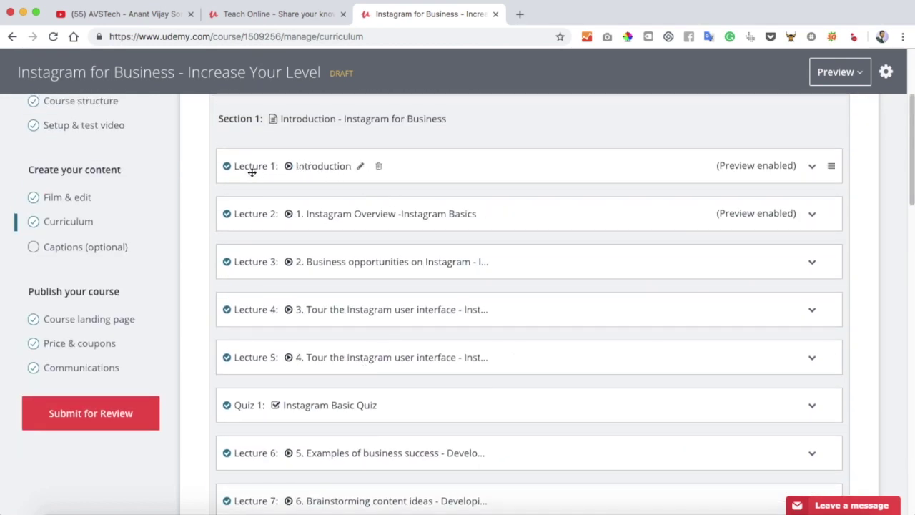
pyautogui.click(809, 167)
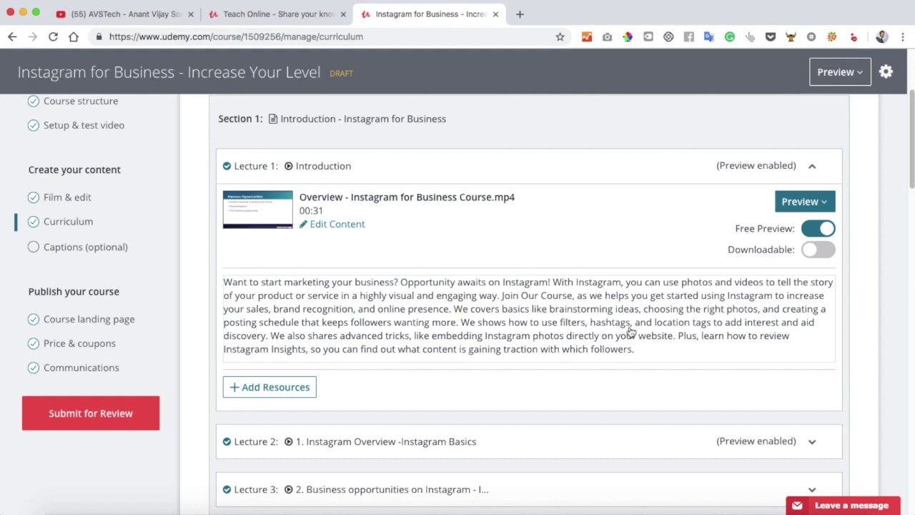
pyautogui.scroll(-3, 413, 331)
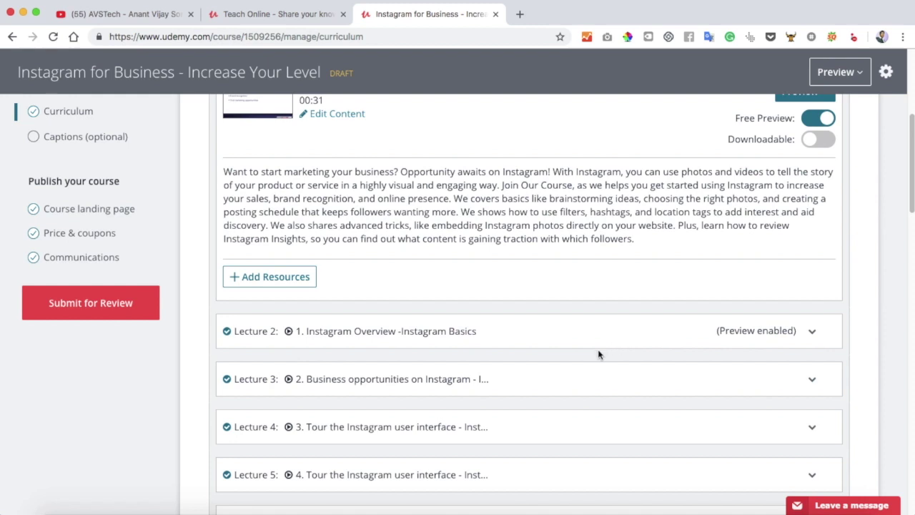
pyautogui.scroll(5, 599, 353)
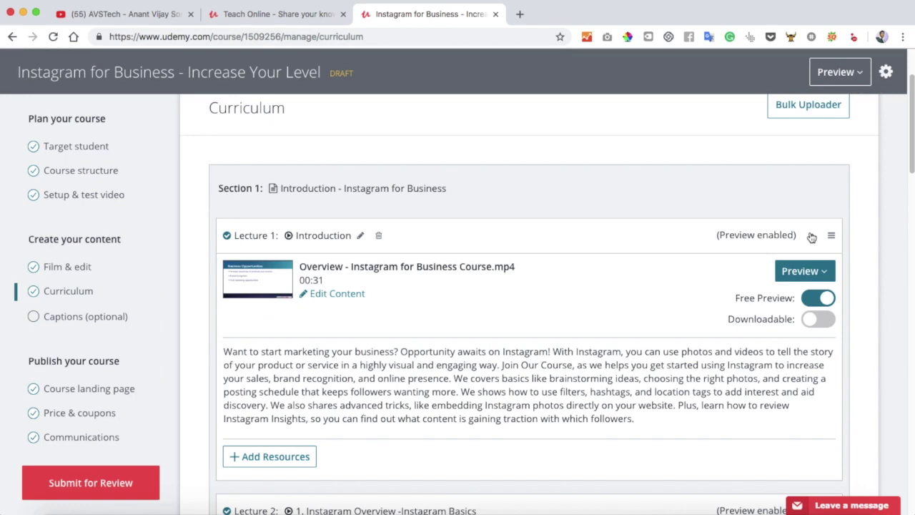
pyautogui.click(811, 237)
# Add a new lecture titled "xyz titile" at the end of the curriculum.
pyautogui.scroll(-15, 567, 236)
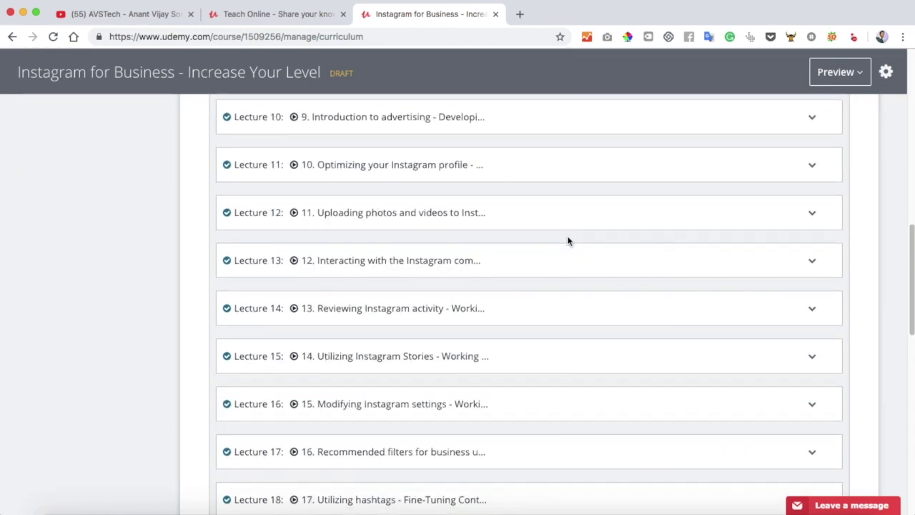
pyautogui.scroll(-10, 568, 241)
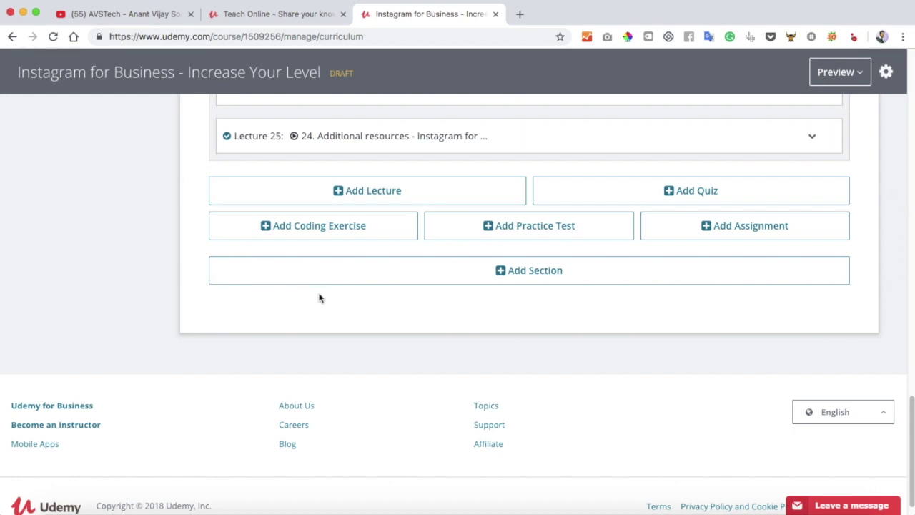
pyautogui.scroll(1, 415, 282)
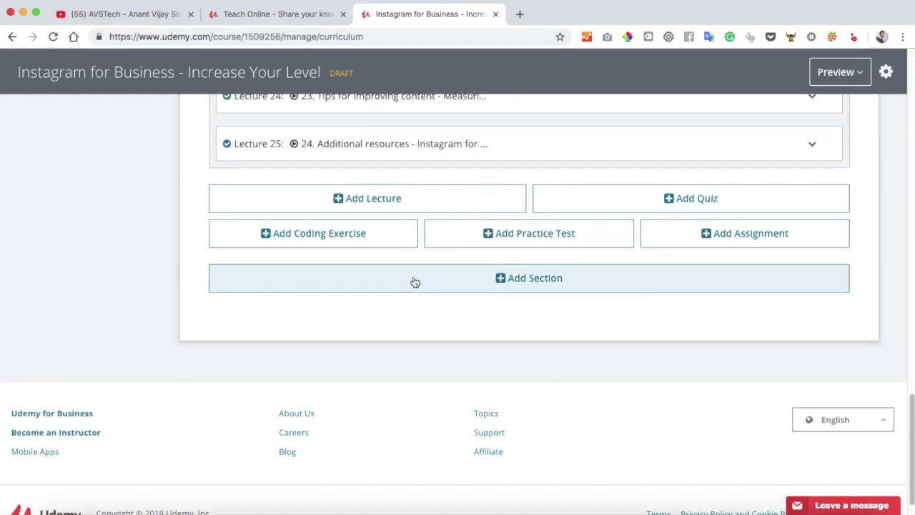
pyautogui.click(384, 200)
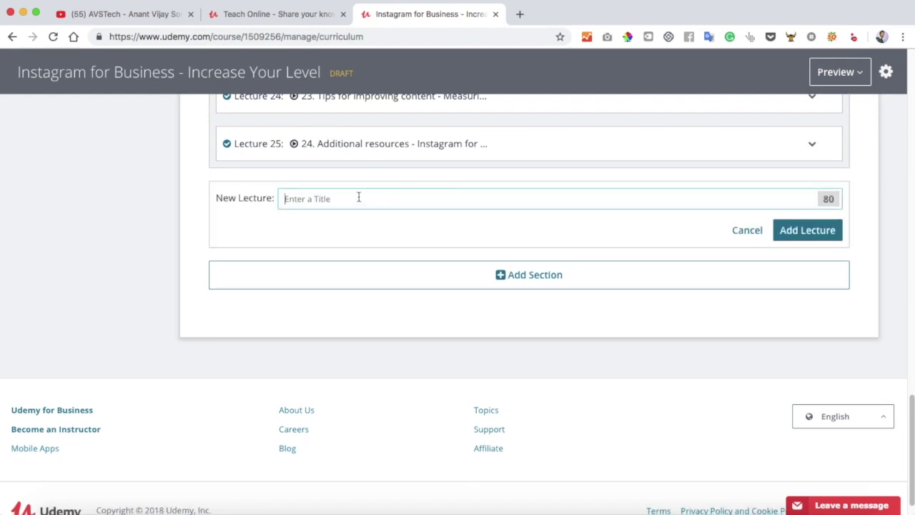
pyautogui.write('xyz titile')
pyautogui.click(817, 229)
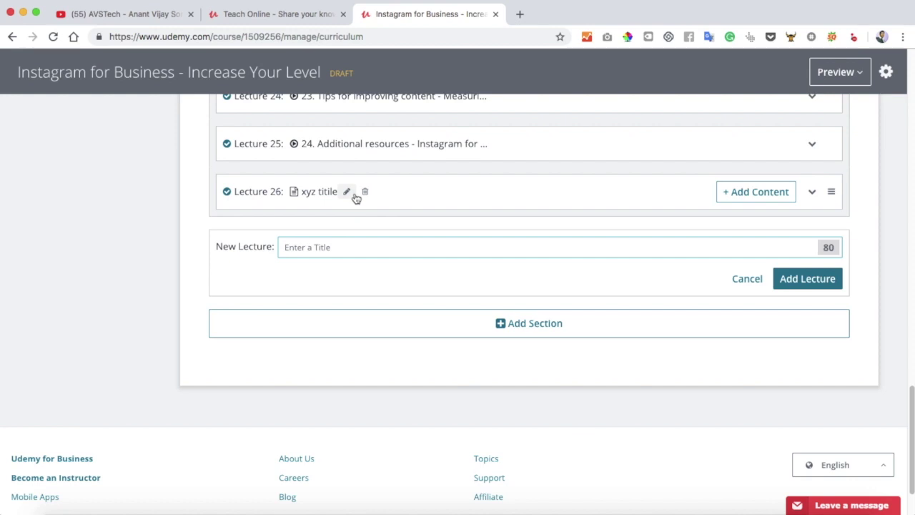
# Expand the "xyz titile" lecture and start adding content to it with Video as the content type.
pyautogui.click(813, 193)
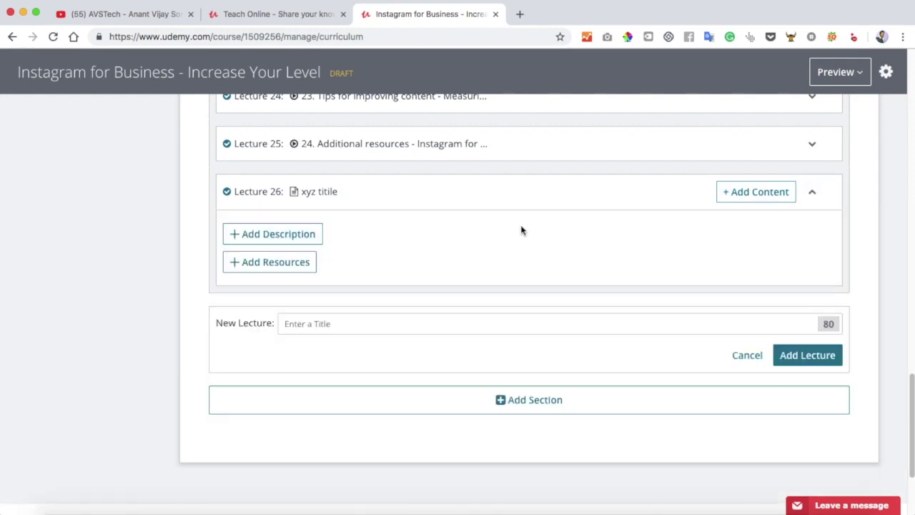
pyautogui.click(744, 193)
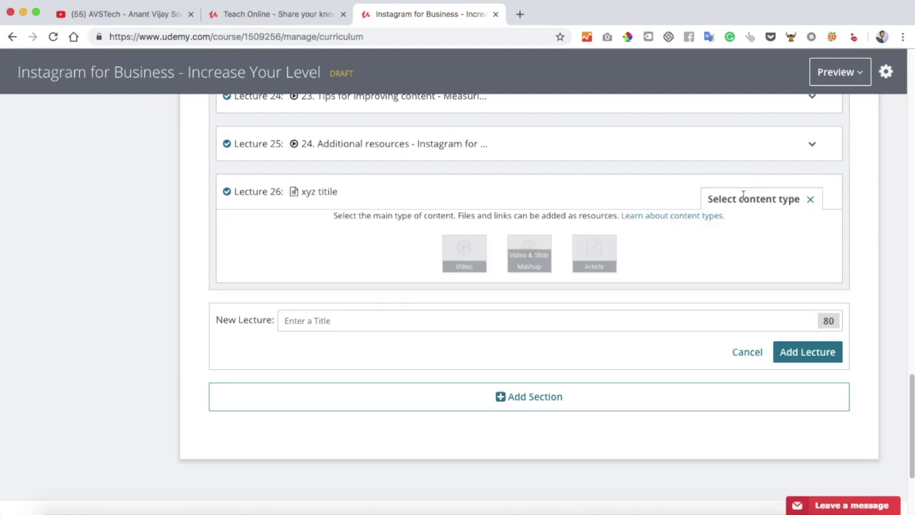
pyautogui.click(464, 248)
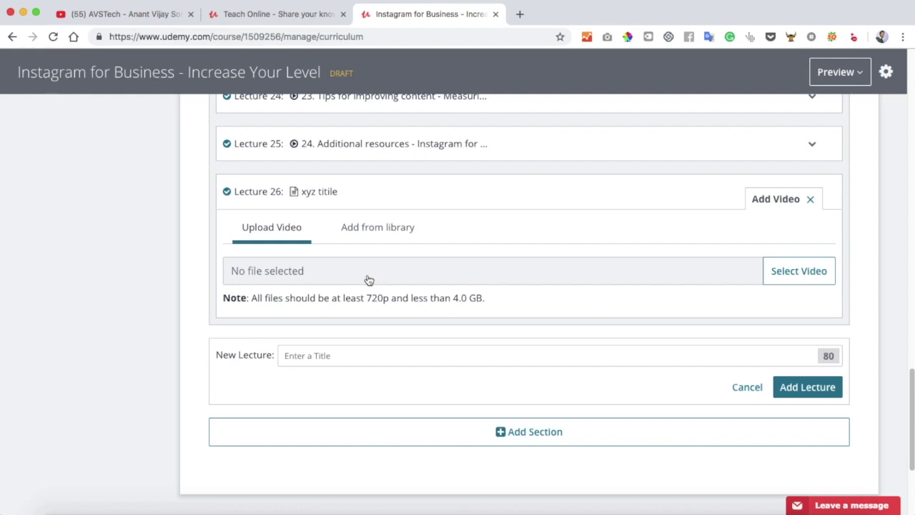
# Check the video upload's resolution and file size limits, and browse the Desktop video files without choosing one.
pyautogui.moveTo(367, 298); pyautogui.dragTo(389, 299)
pyautogui.click(491, 301)
pyautogui.moveTo(492, 300); pyautogui.dragTo(455, 299)
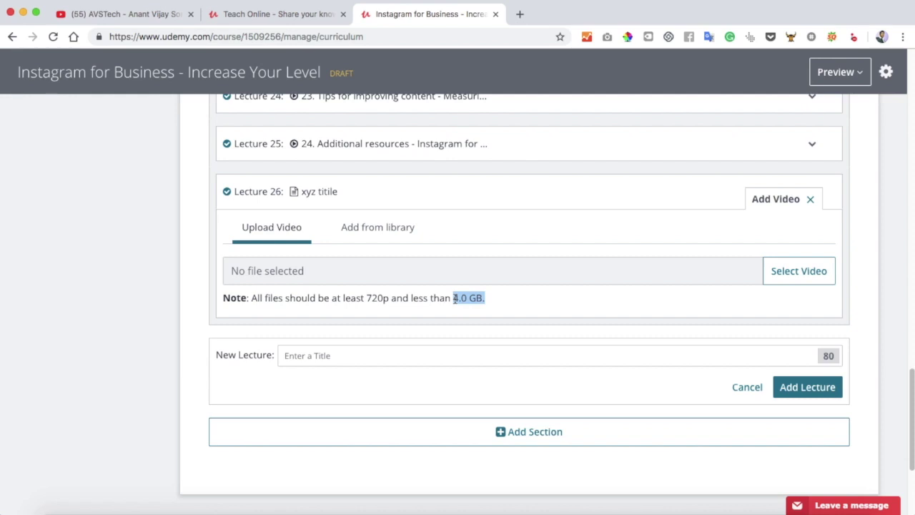
pyautogui.click(782, 277)
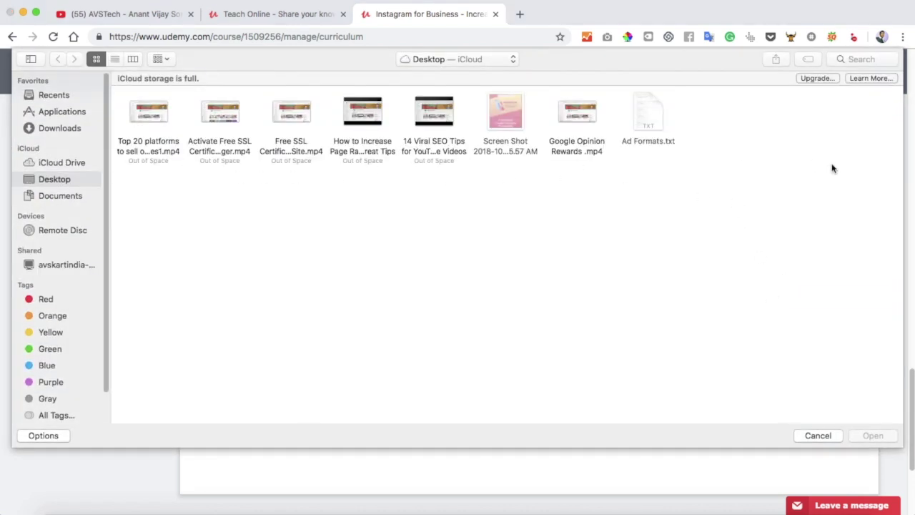
pyautogui.click(817, 435)
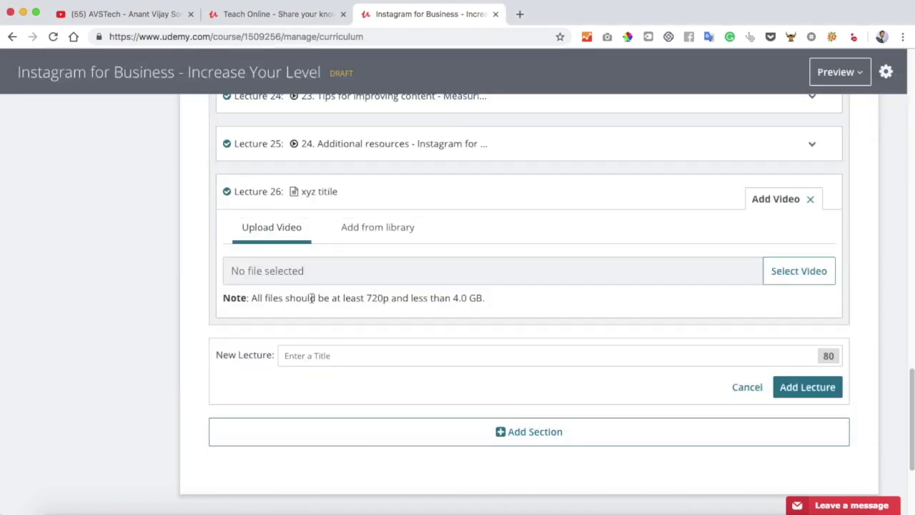
# Check the library for existing videos to use in the "xyz titile" lecture, and return to the video upload option.
pyautogui.click(385, 229)
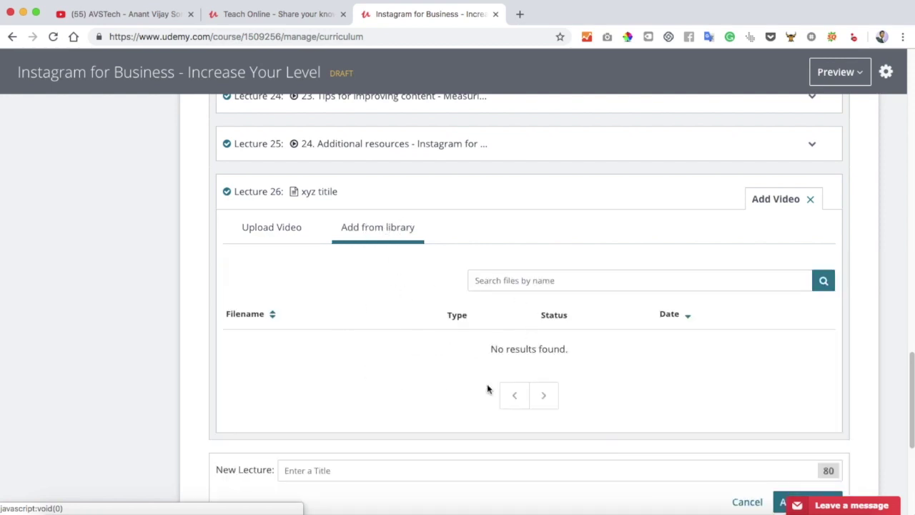
pyautogui.scroll(-1, 568, 333)
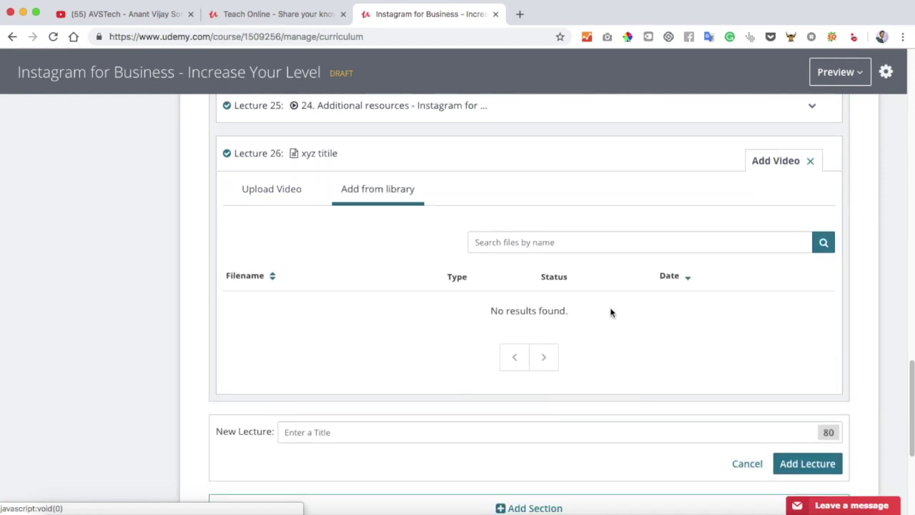
pyautogui.click(263, 189)
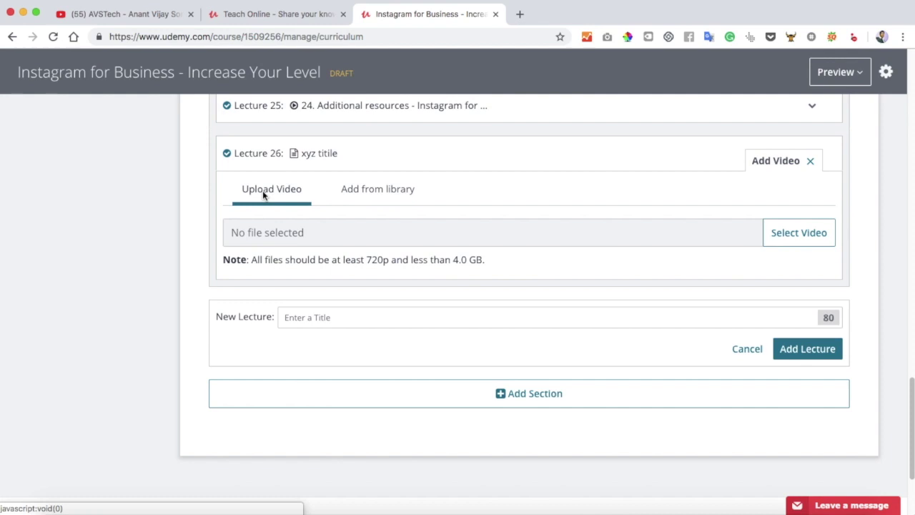
# Browse the Desktop video files for the upload, cancel the file selection and close the lecture's video content form.
pyautogui.click(817, 242)
pyautogui.moveTo(679, 173); pyautogui.dragTo(143, 104)
pyautogui.click(143, 105)
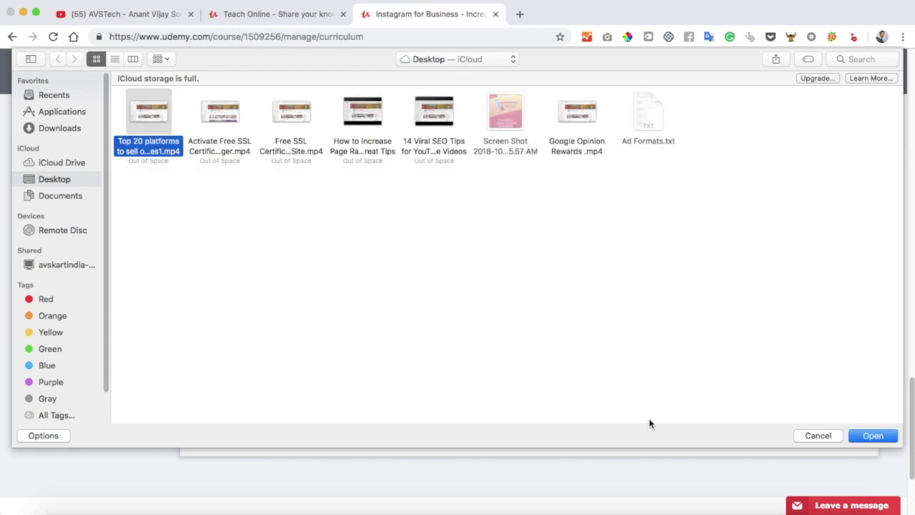
pyautogui.click(812, 441)
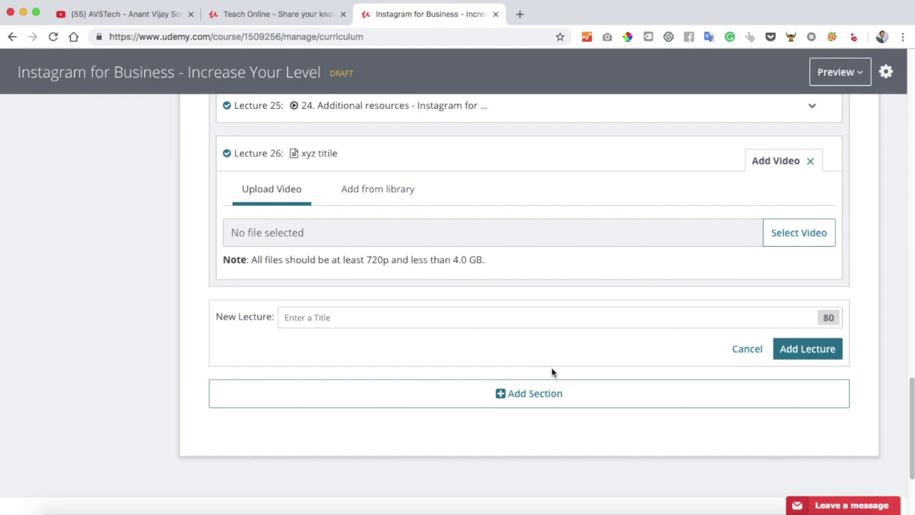
pyautogui.scroll(1, 787, 214)
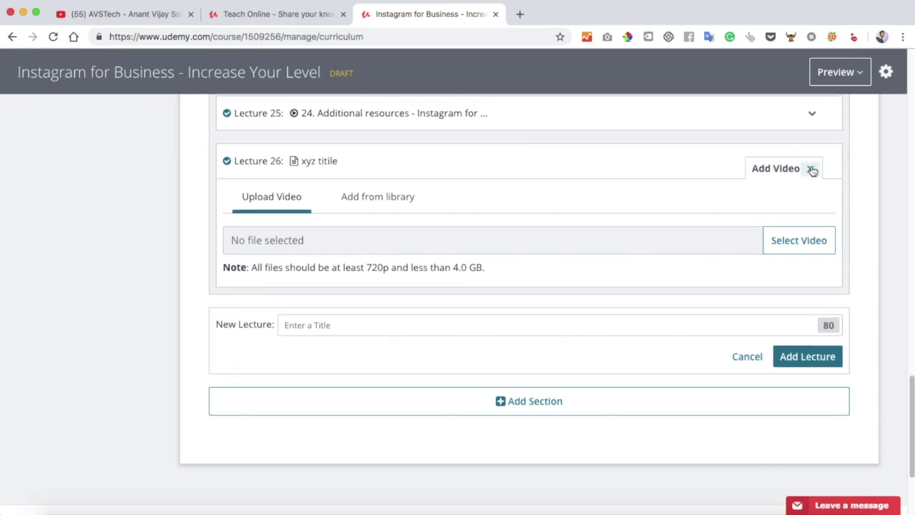
pyautogui.click(811, 170)
# Start adding a description to the "xyz titile" lecture.
pyautogui.click(297, 206)
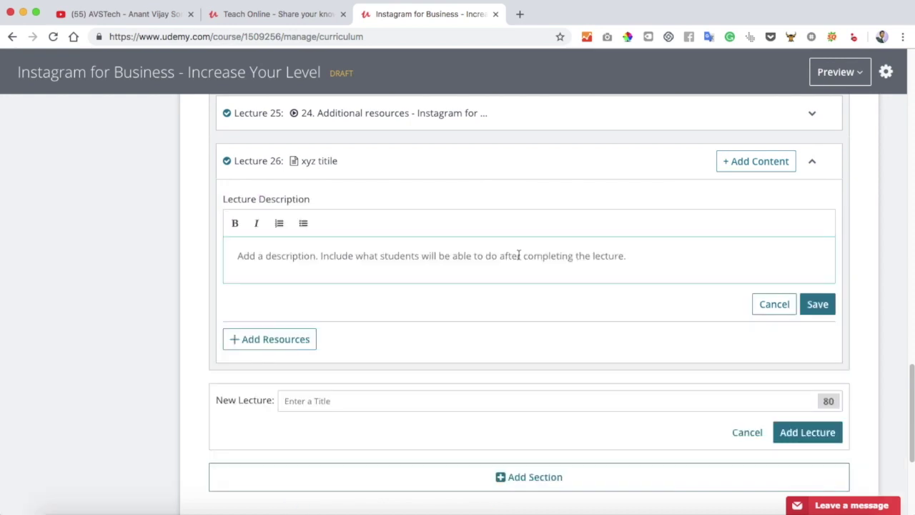
pyautogui.click(518, 255)
# Expand the "22. Reviewing Instagram Insights" lecture, read through its description as an example, and collapse it again.
pyautogui.scroll(4, 519, 191)
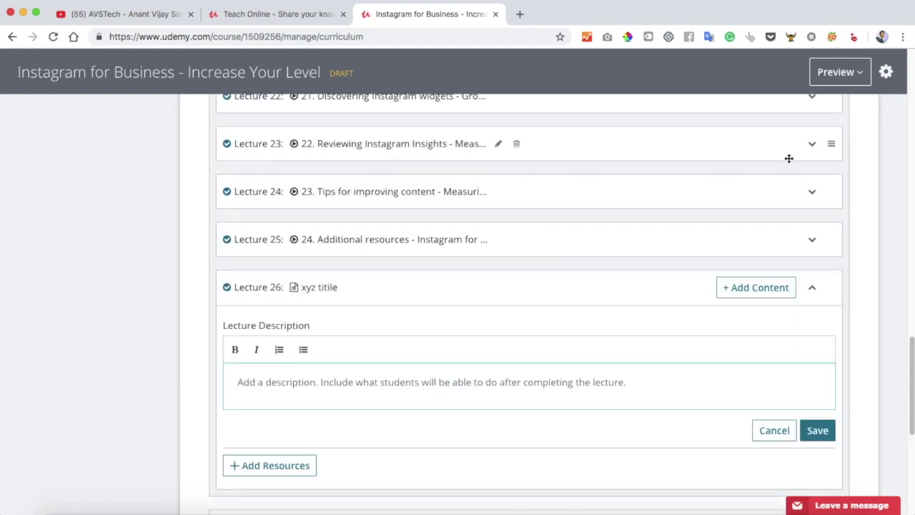
pyautogui.click(812, 144)
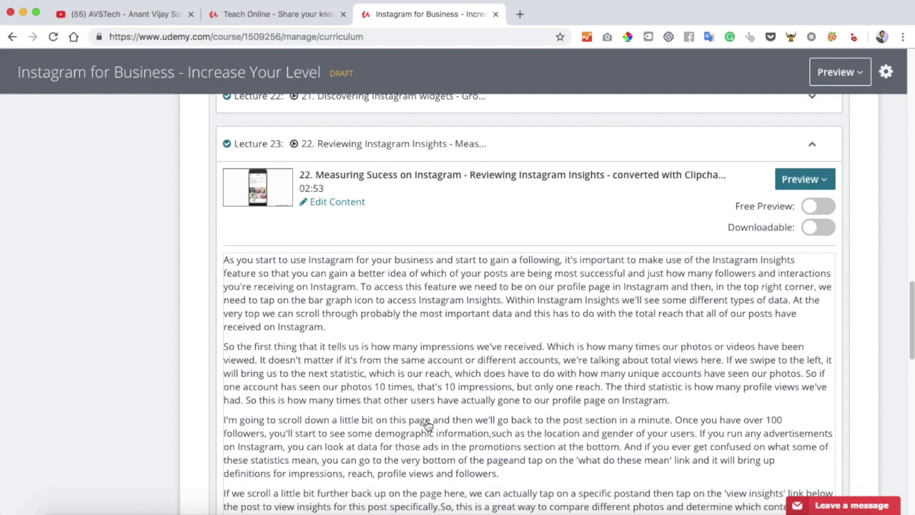
pyautogui.scroll(-2, 336, 353)
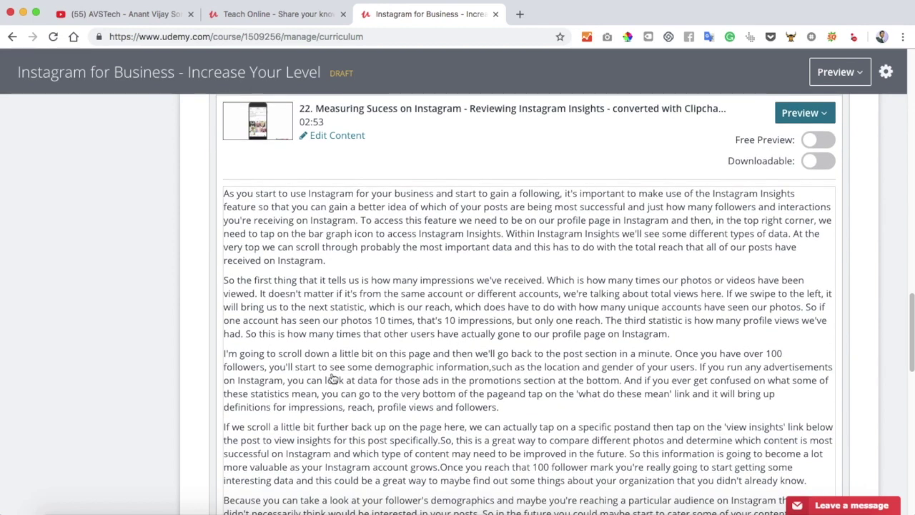
pyautogui.scroll(-3, 332, 378)
pyautogui.scroll(6, 333, 379)
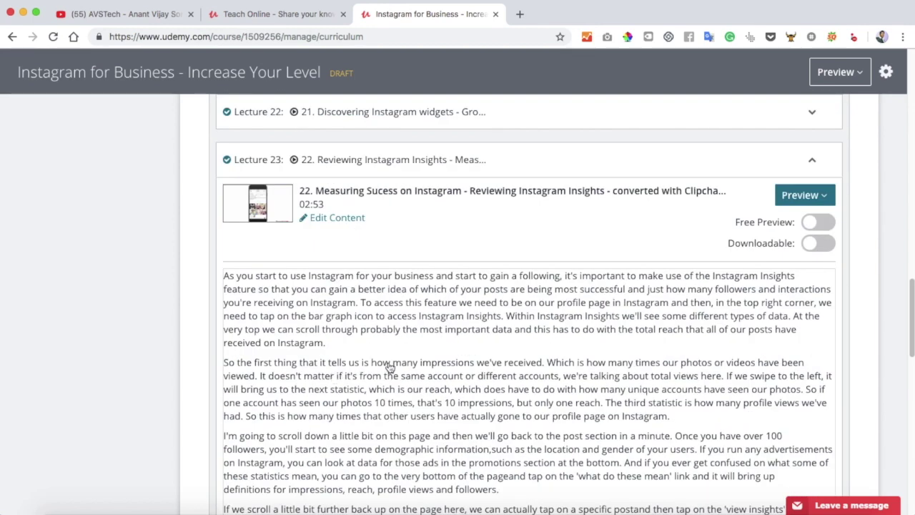
pyautogui.click(812, 160)
# Cancel the empty lecture description and delete the "xyz titile" lecture from the curriculum.
pyautogui.scroll(-3, 326, 357)
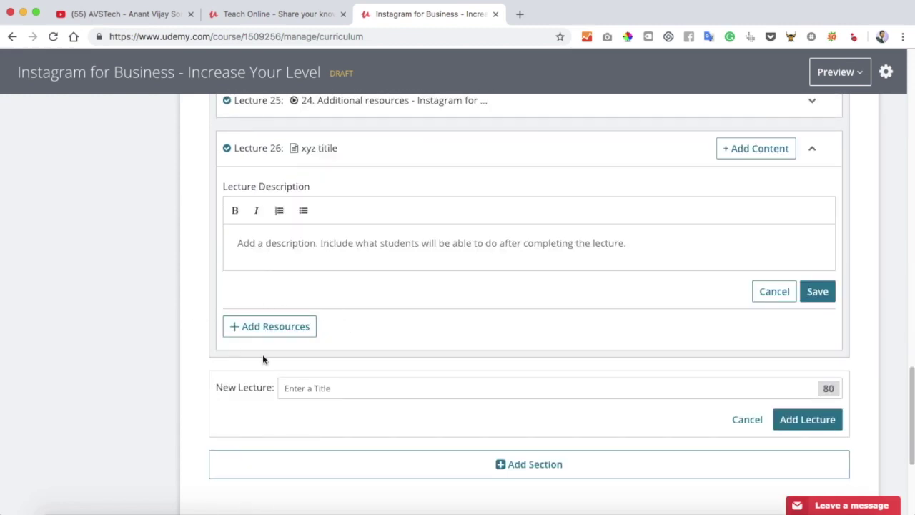
pyautogui.click(774, 291)
pyautogui.scroll(1, 814, 223)
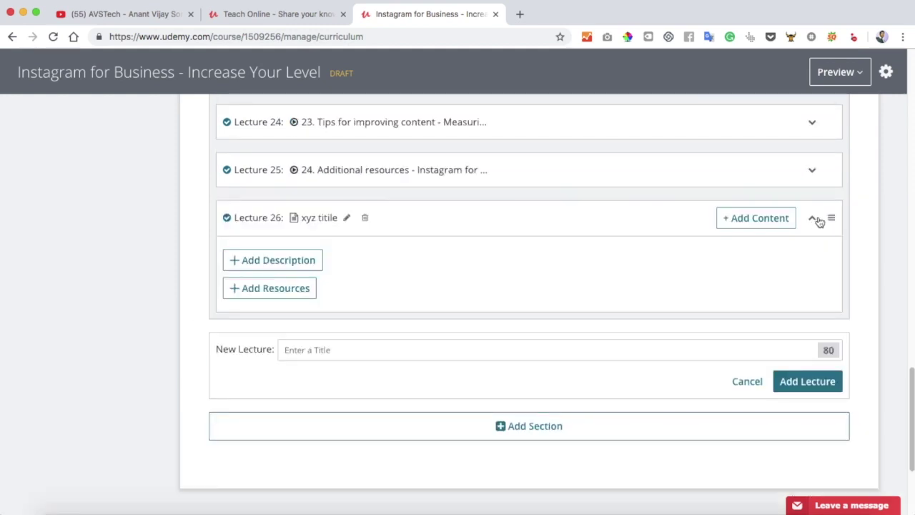
pyautogui.click(364, 218)
pyautogui.click(618, 231)
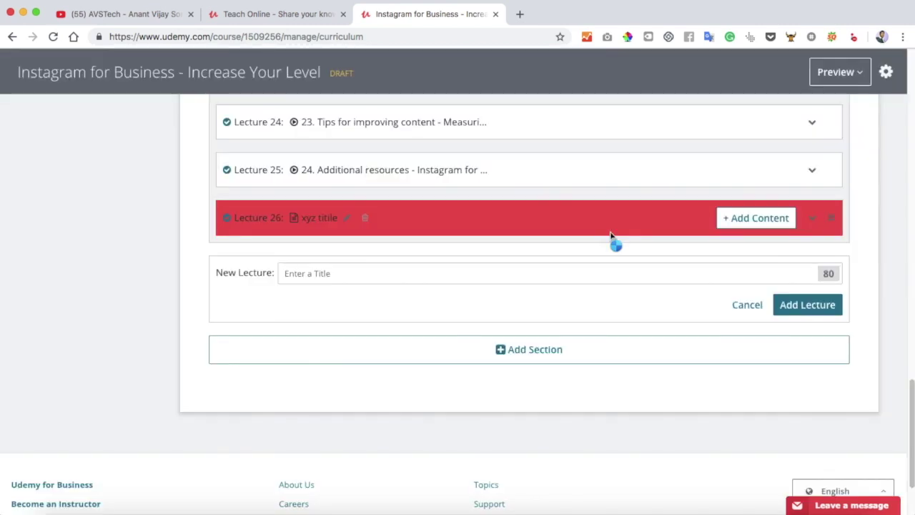
# Find the Instagram Basic Quiz in the curriculum and expand it to review its multiple-choice questions.
pyautogui.scroll(3, 576, 251)
pyautogui.scroll(15, 576, 251)
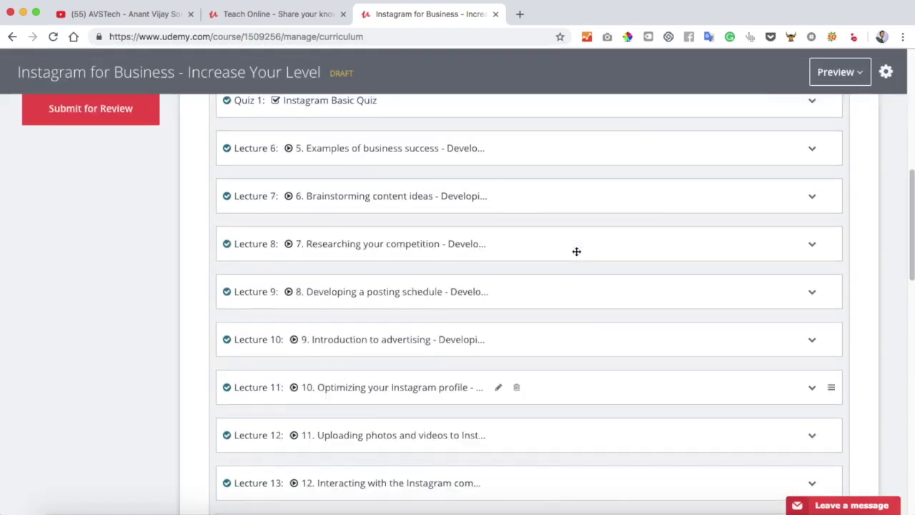
pyautogui.scroll(-5, 526, 240)
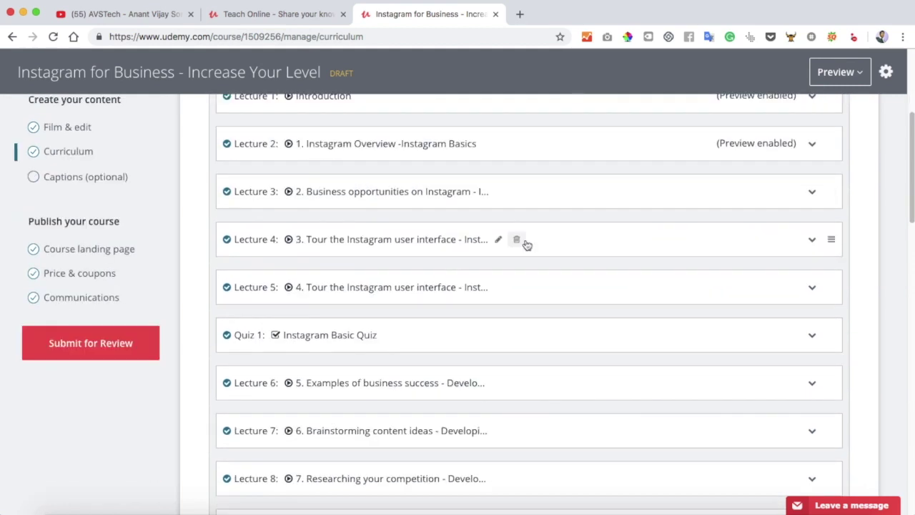
pyautogui.scroll(-1, 300, 312)
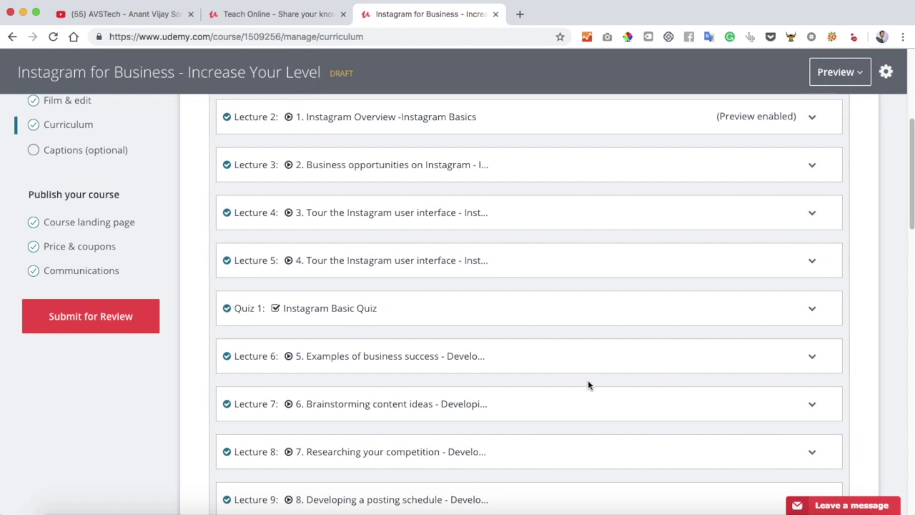
pyautogui.click(811, 309)
pyautogui.scroll(-3, 675, 321)
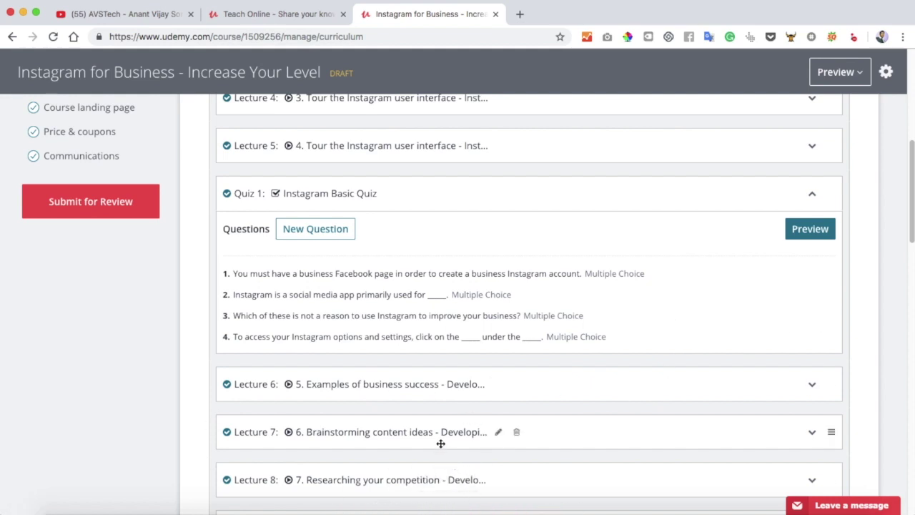
pyautogui.scroll(-1, 440, 444)
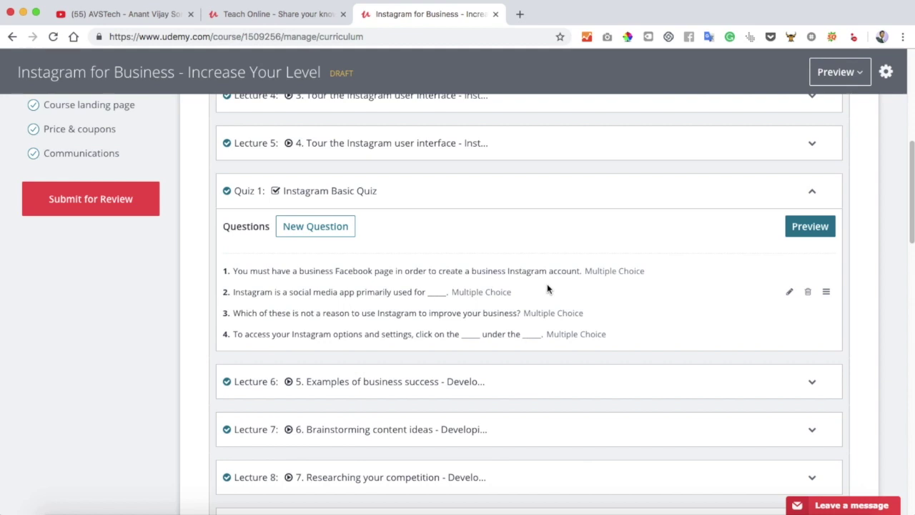
# Open the quiz's second question, examine its wording, answer options and marked correct answer, and close it without changes.
pyautogui.click(790, 291)
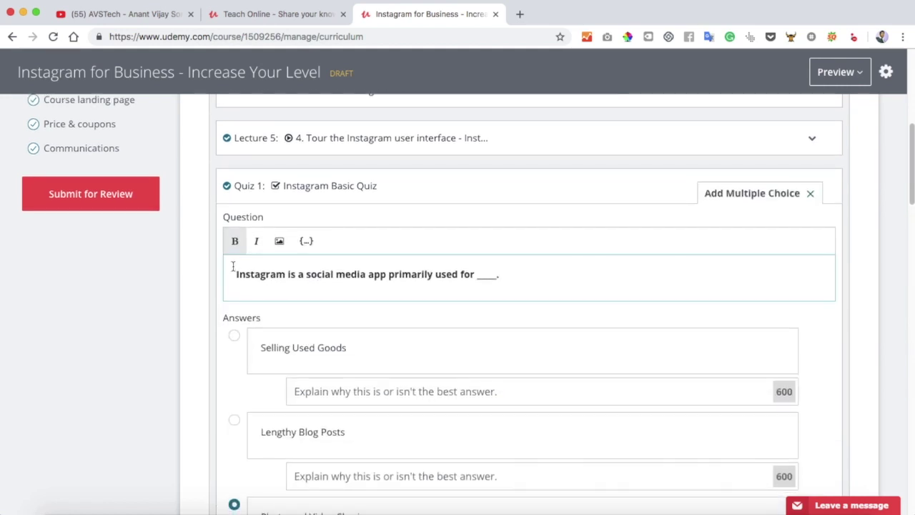
pyautogui.moveTo(232, 273); pyautogui.dragTo(475, 275)
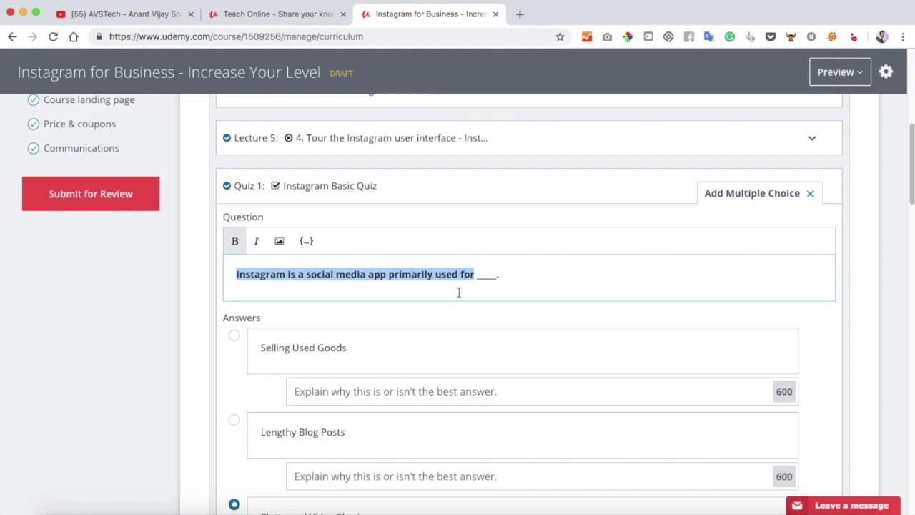
pyautogui.scroll(-7, 459, 292)
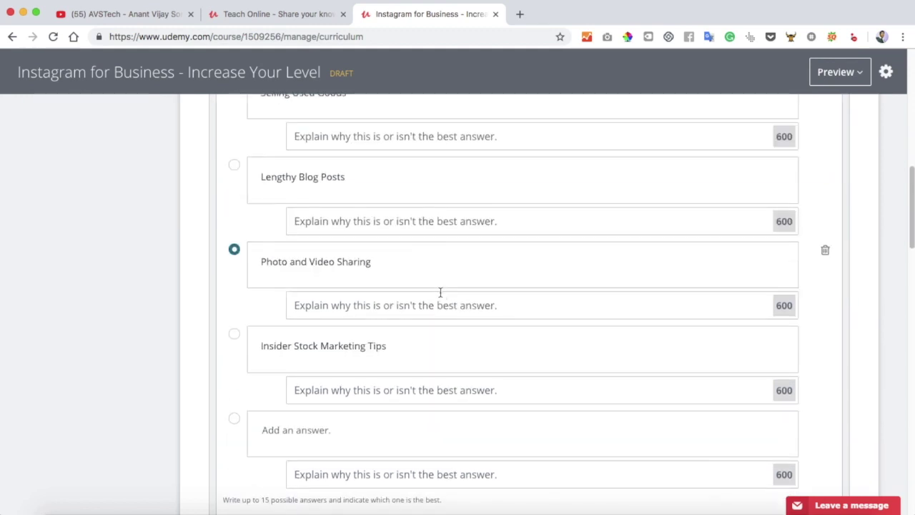
pyautogui.scroll(1, 433, 245)
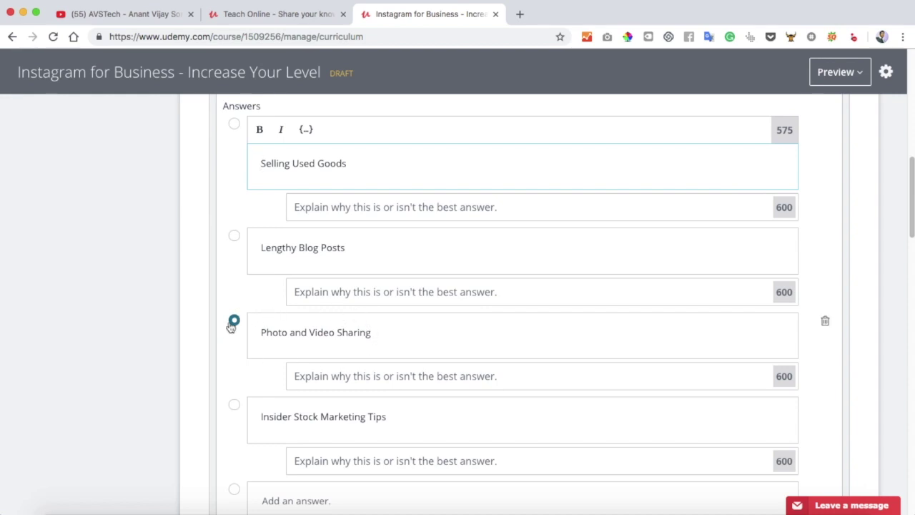
pyautogui.scroll(5, 529, 300)
pyautogui.moveTo(286, 161)
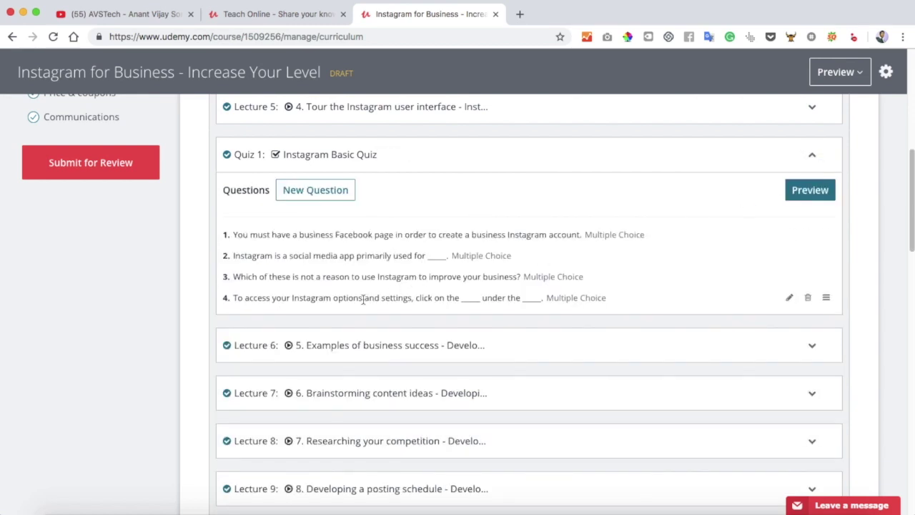
# Open the quiz's third question, review its answer options and marked correct answer, and close it without changes.
pyautogui.click(791, 281)
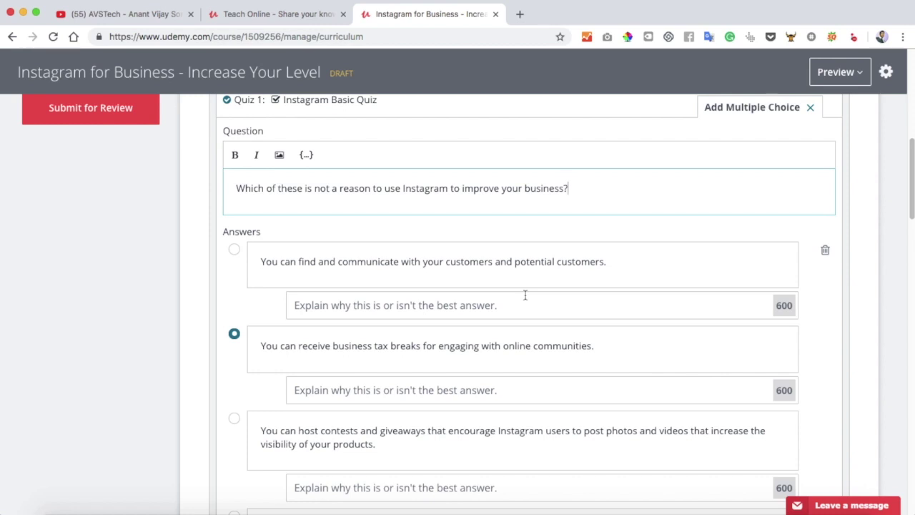
pyautogui.scroll(-5, 524, 294)
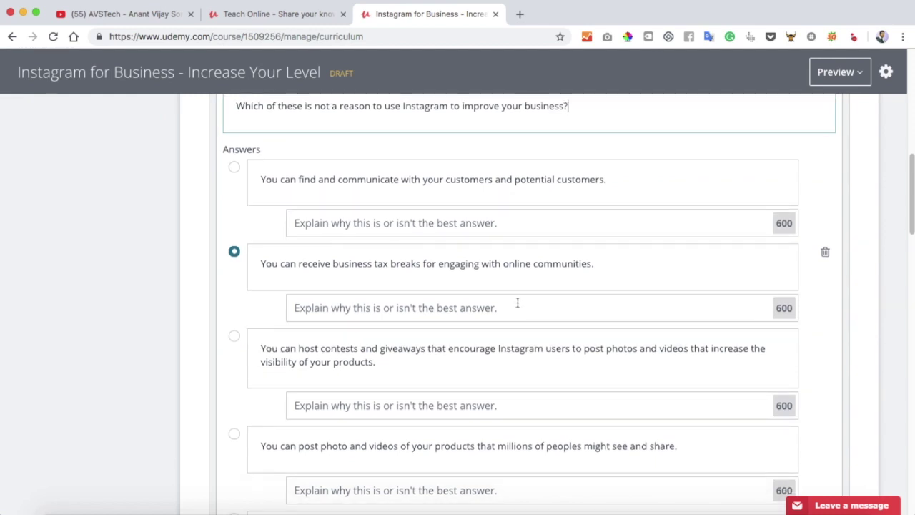
pyautogui.scroll(-1, 258, 415)
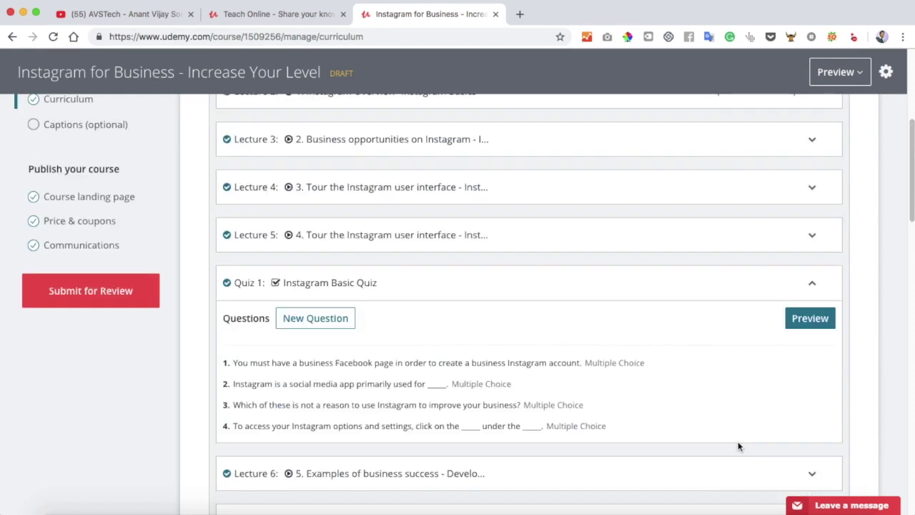
# Review the whole curriculum, examining the options for adding lectures, quizzes and other items at its end and the Instagram Basic Quiz's question list.
pyautogui.scroll(-15, 738, 447)
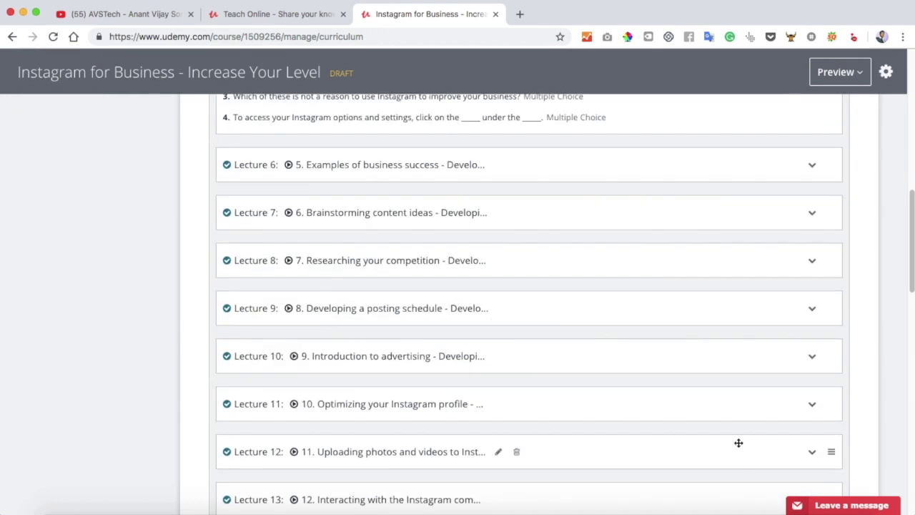
pyautogui.scroll(-1, 736, 446)
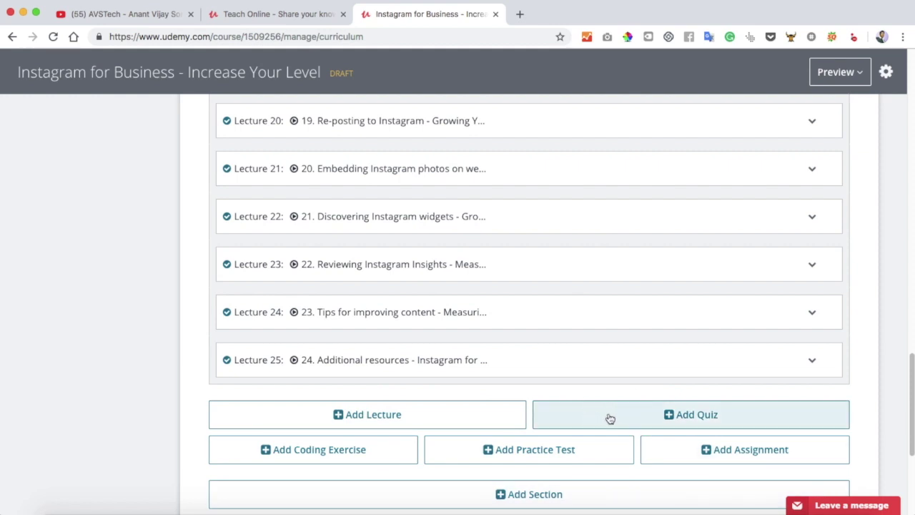
pyautogui.scroll(2, 892, 434)
pyautogui.scroll(10, 891, 435)
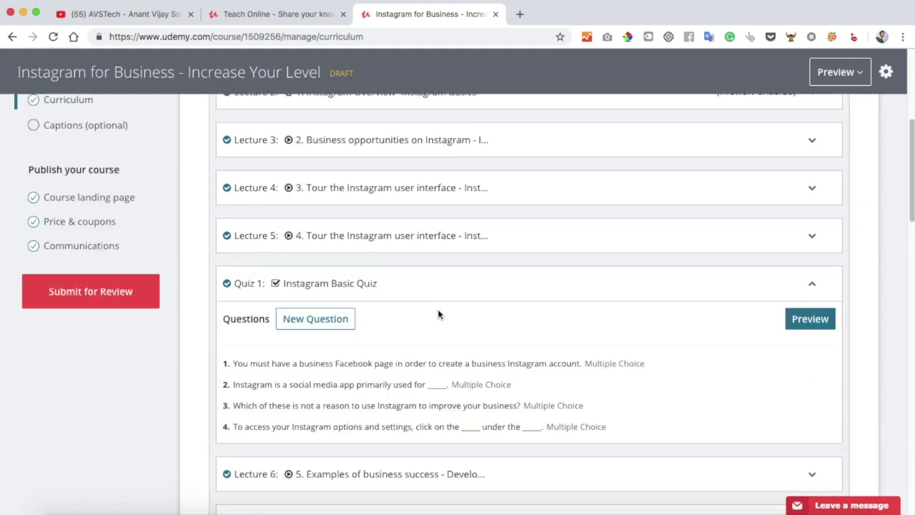
pyautogui.scroll(-1, 439, 314)
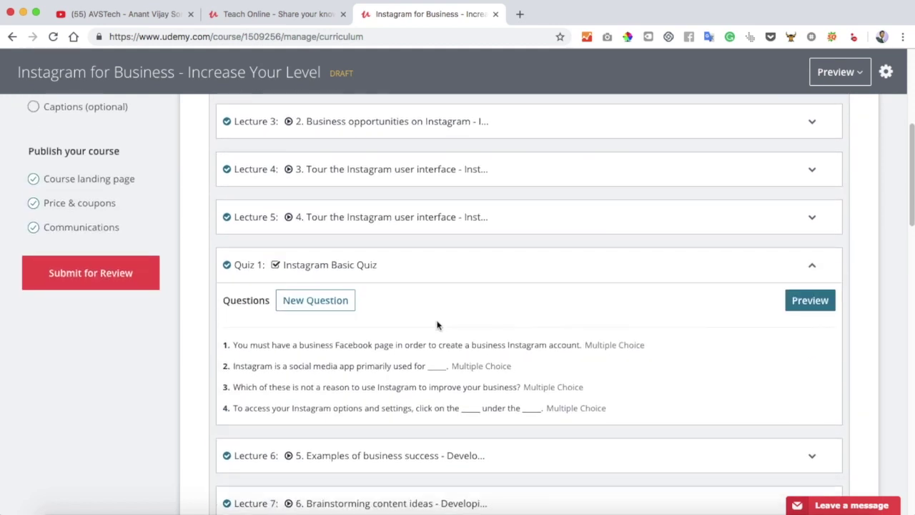
pyautogui.scroll(-1, 438, 325)
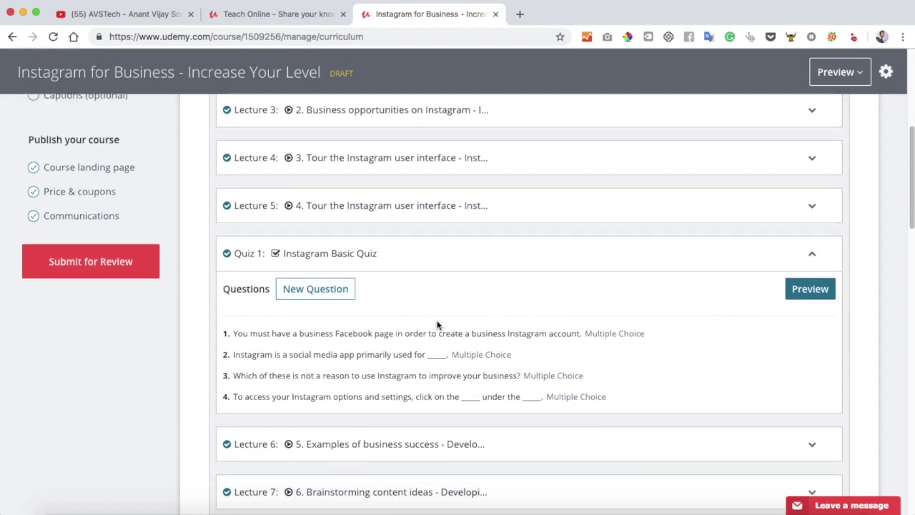
pyautogui.scroll(-5, 437, 325)
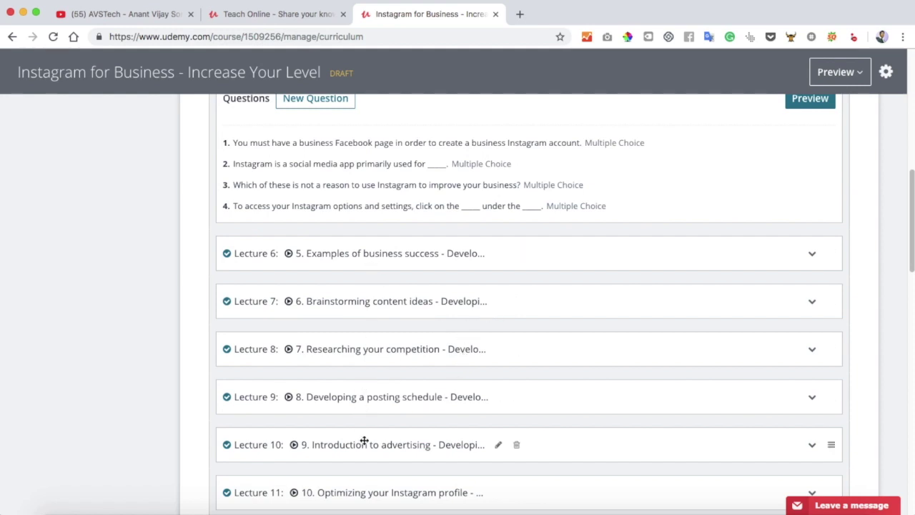
pyautogui.scroll(-4, 363, 440)
pyautogui.scroll(-8, 378, 327)
pyautogui.scroll(-5, 378, 331)
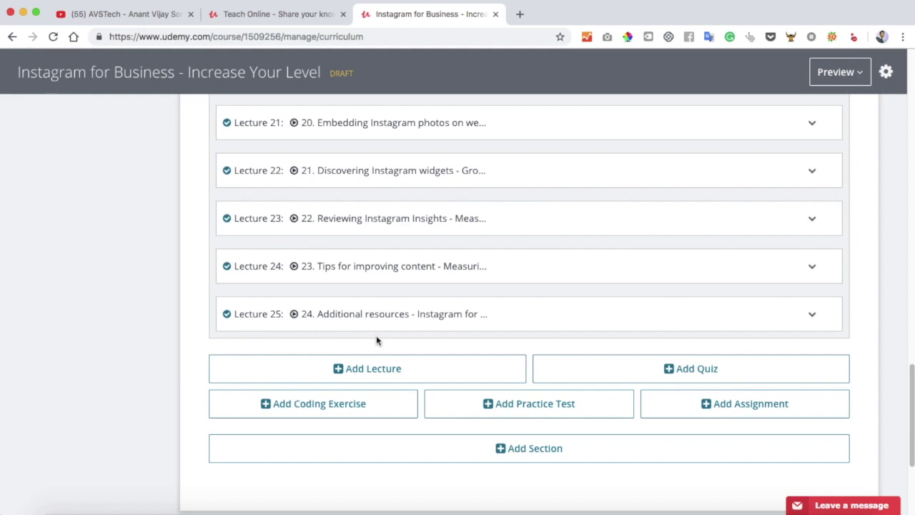
pyautogui.scroll(15, 377, 340)
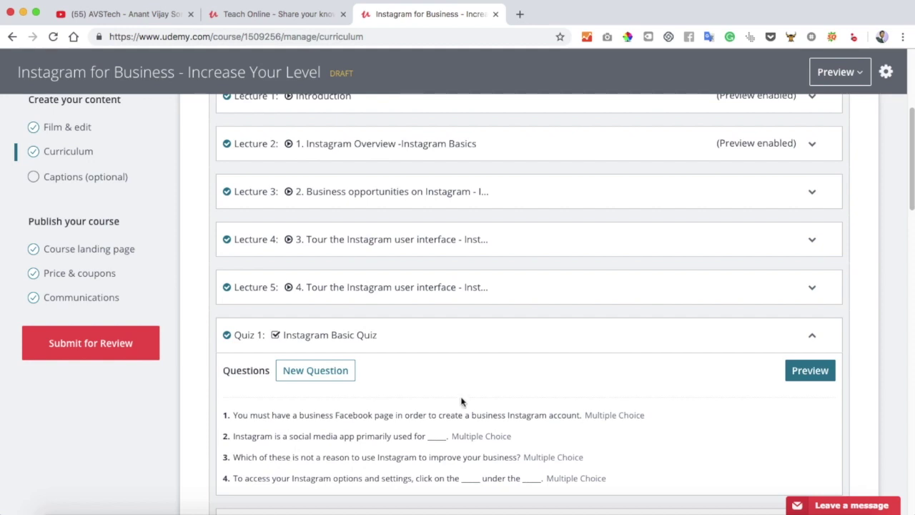
# Open the curriculum's Bulk Uploader, review its file sources including Google Drive and Dropbox, and close it without uploading anything.
pyautogui.scroll(5, 461, 400)
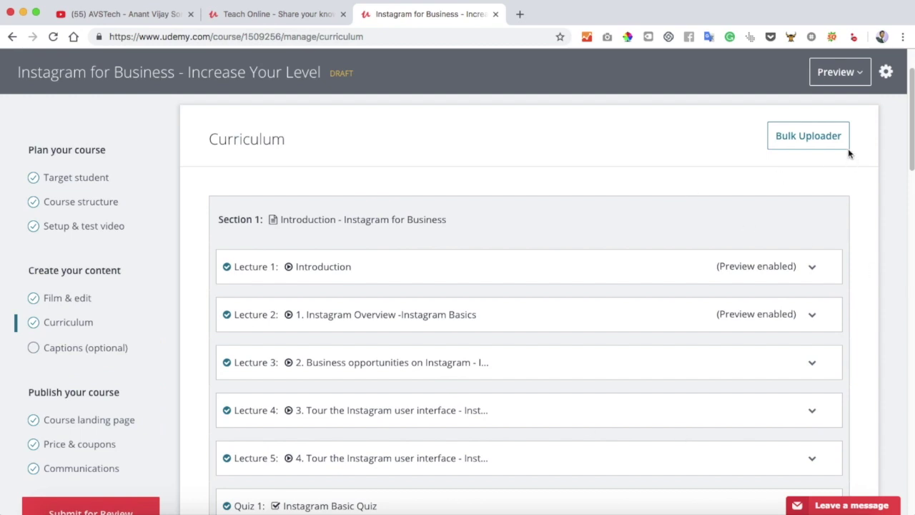
pyautogui.click(823, 136)
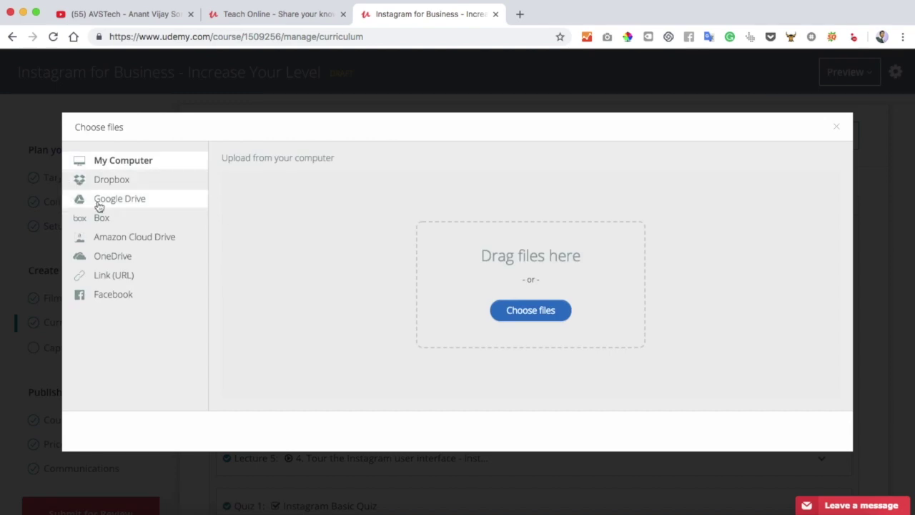
pyautogui.click(123, 205)
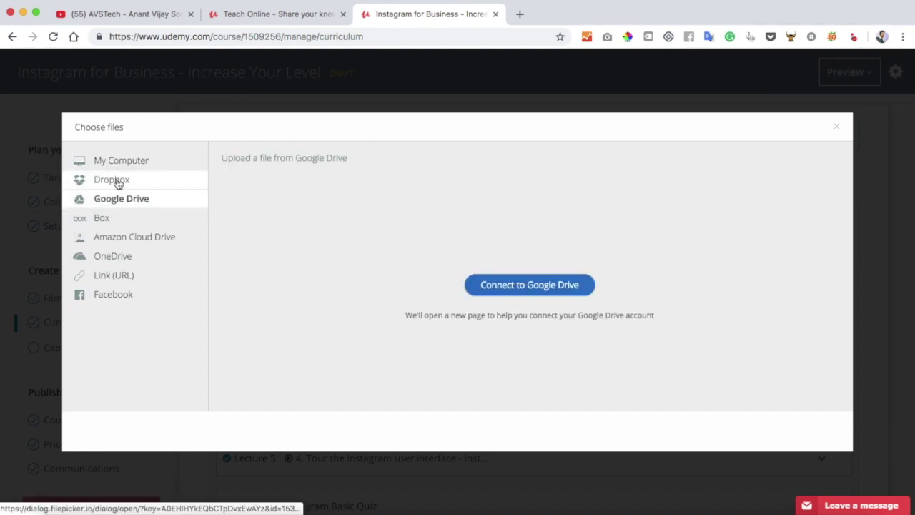
pyautogui.click(116, 181)
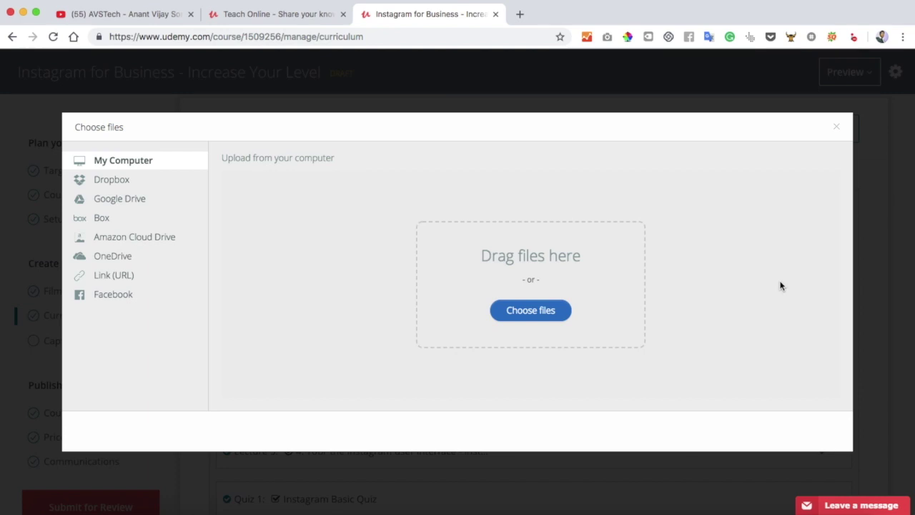
pyautogui.click(837, 126)
pyautogui.scroll(3, 271, 292)
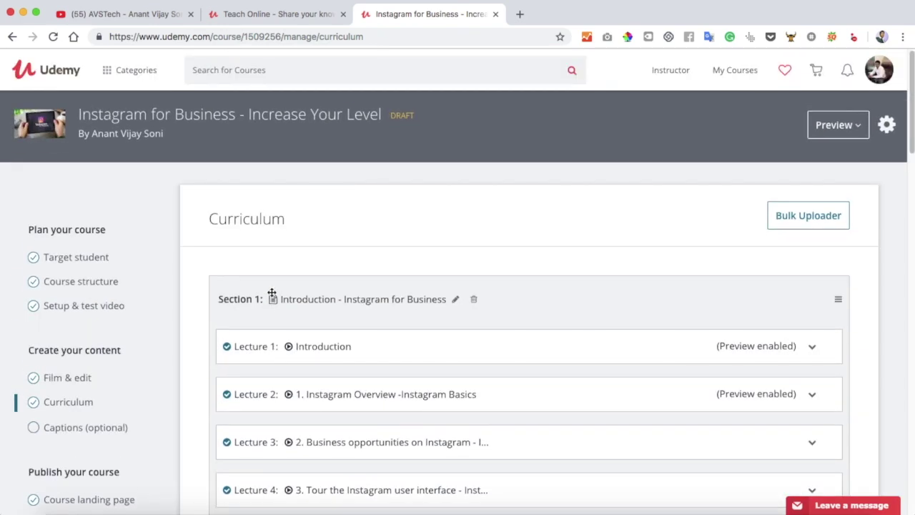
# Open the optional Captions page and review the caption upload options for the promotional video and lectures.
pyautogui.scroll(-2, 271, 292)
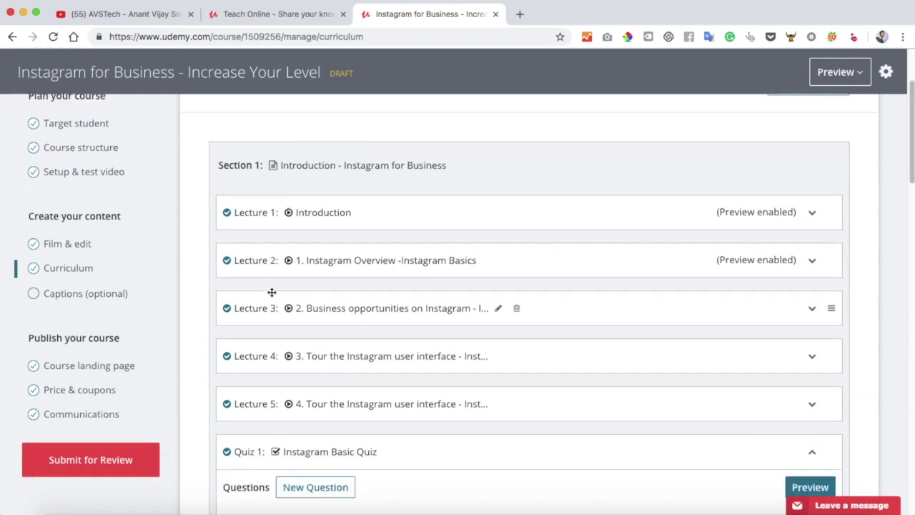
pyautogui.click(43, 294)
pyautogui.scroll(-1, 90, 336)
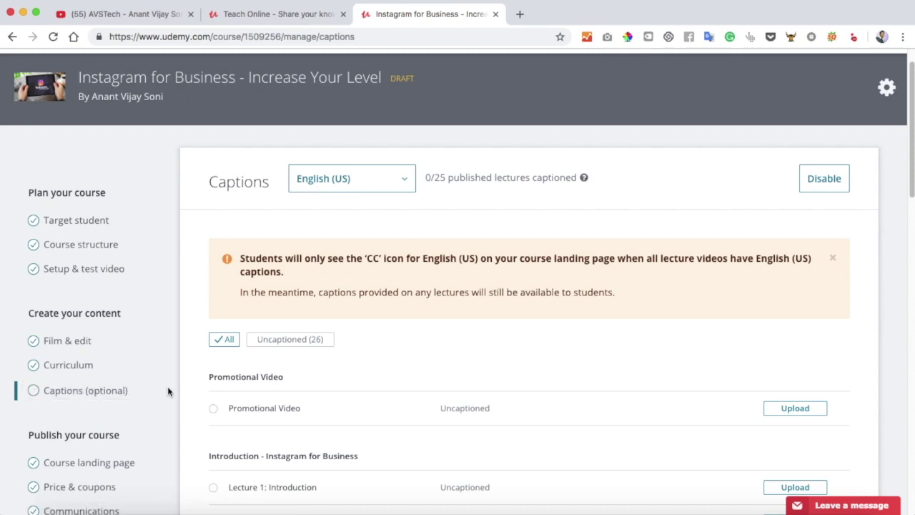
pyautogui.scroll(-3, 167, 387)
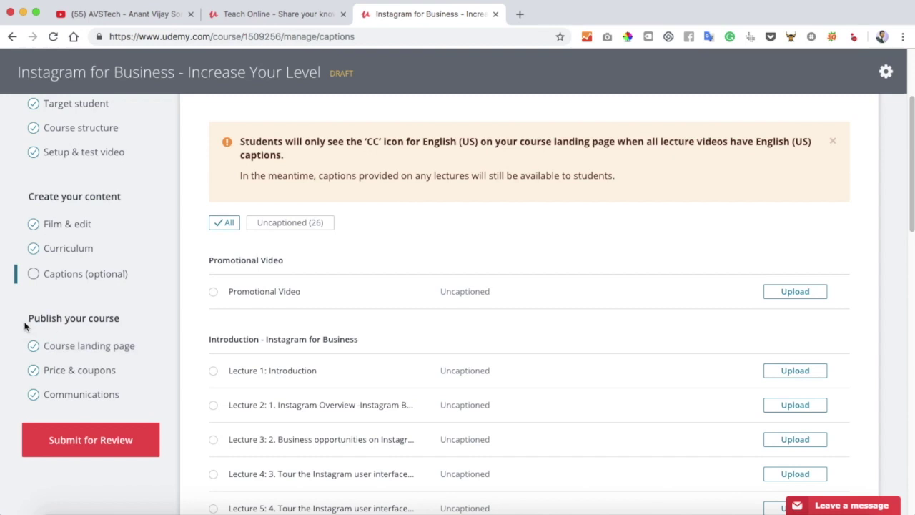
# Open the course landing page settings and review the course title and subtitle without changing them.
pyautogui.click(91, 347)
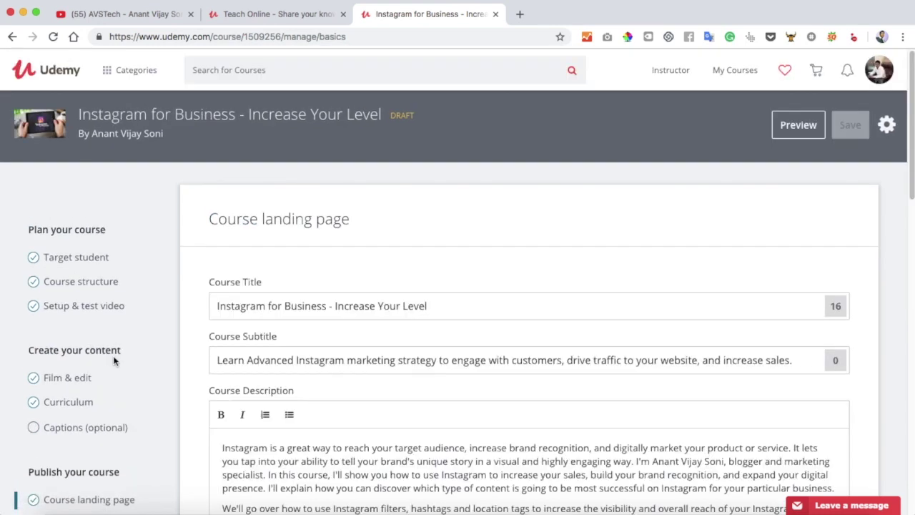
pyautogui.scroll(-1, 255, 336)
pyautogui.scroll(-2, 255, 336)
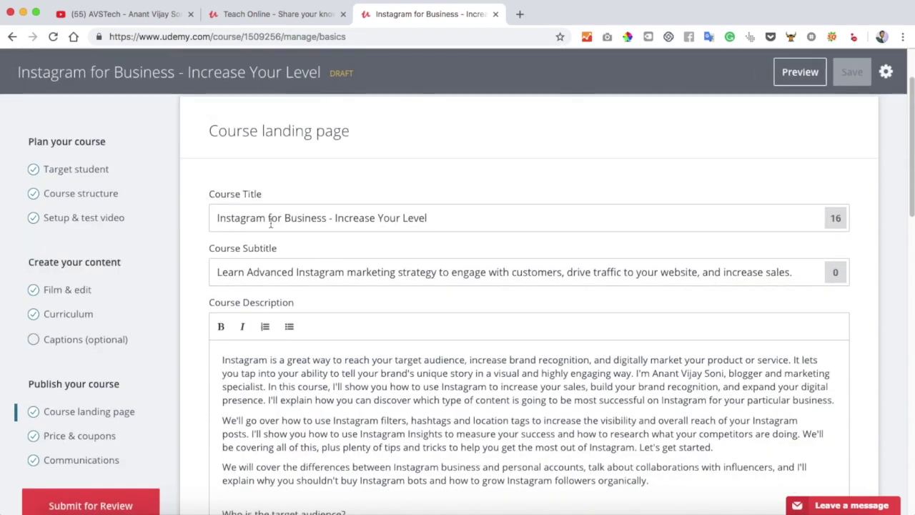
pyautogui.click(217, 218)
pyautogui.moveTo(217, 218); pyautogui.dragTo(439, 218)
pyautogui.click(289, 277)
pyautogui.moveTo(214, 272); pyautogui.dragTo(525, 271)
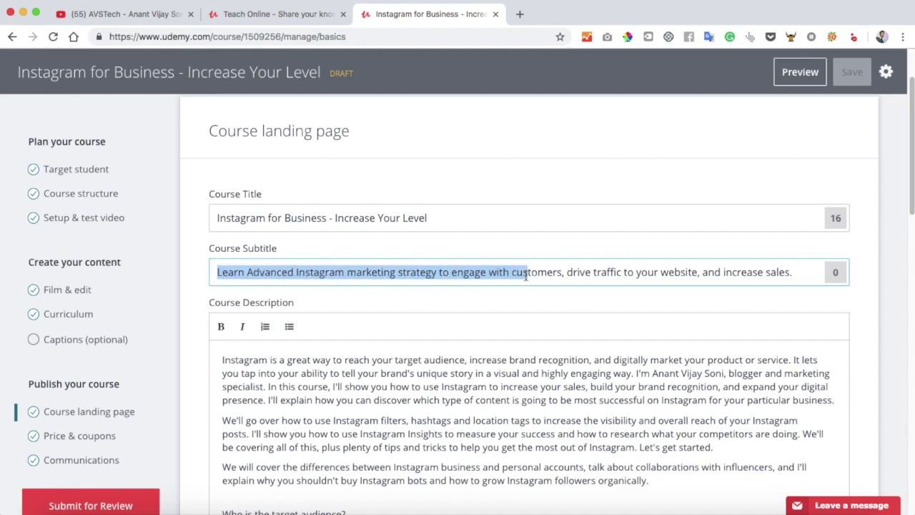
pyautogui.click(466, 305)
# Review the course description on the landing page, including its target audience list, without changing it.
pyautogui.scroll(-2, 433, 312)
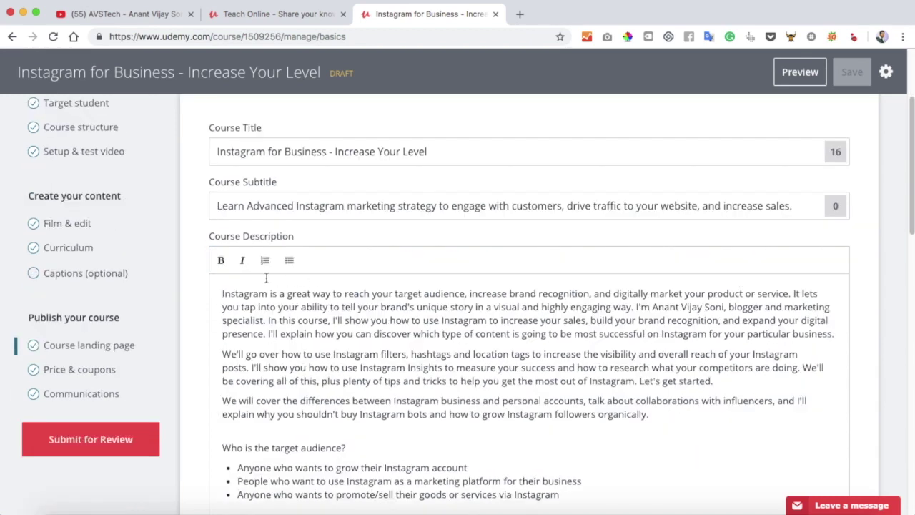
pyautogui.moveTo(219, 293); pyautogui.dragTo(306, 424)
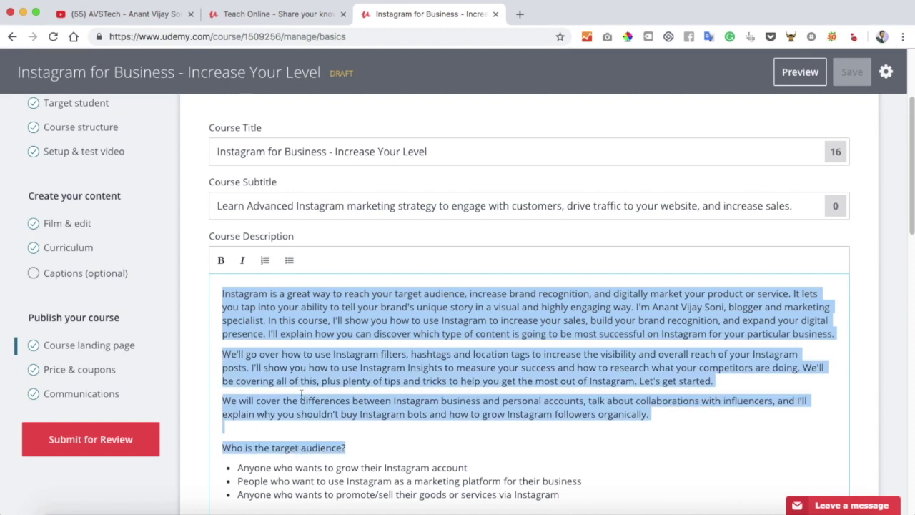
pyautogui.click(294, 340)
pyautogui.scroll(-5, 199, 316)
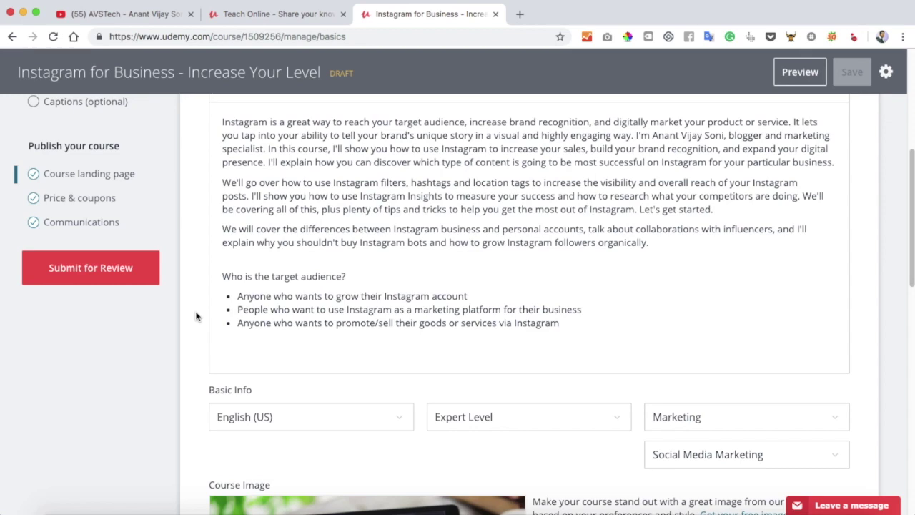
# Examine the landing page's basic info, course image guidelines, promotional video and instructor profile.
pyautogui.scroll(-5, 197, 317)
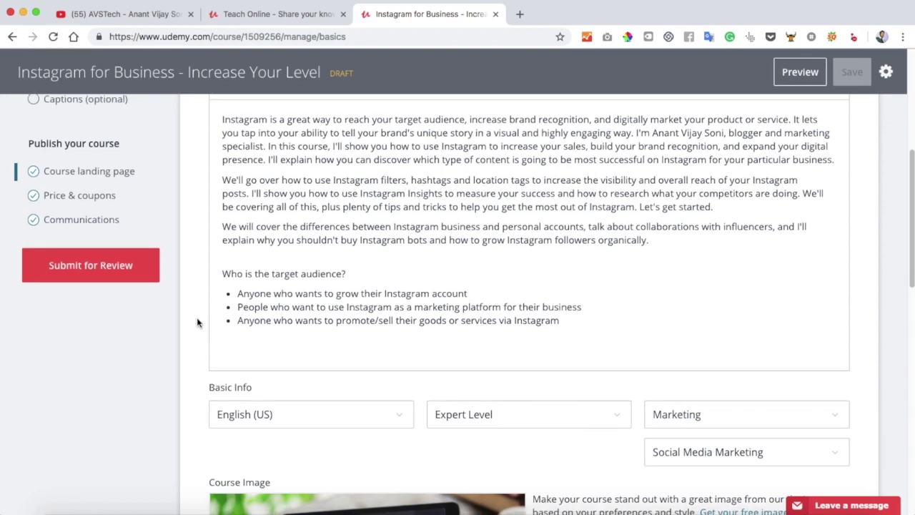
pyautogui.scroll(-5, 195, 318)
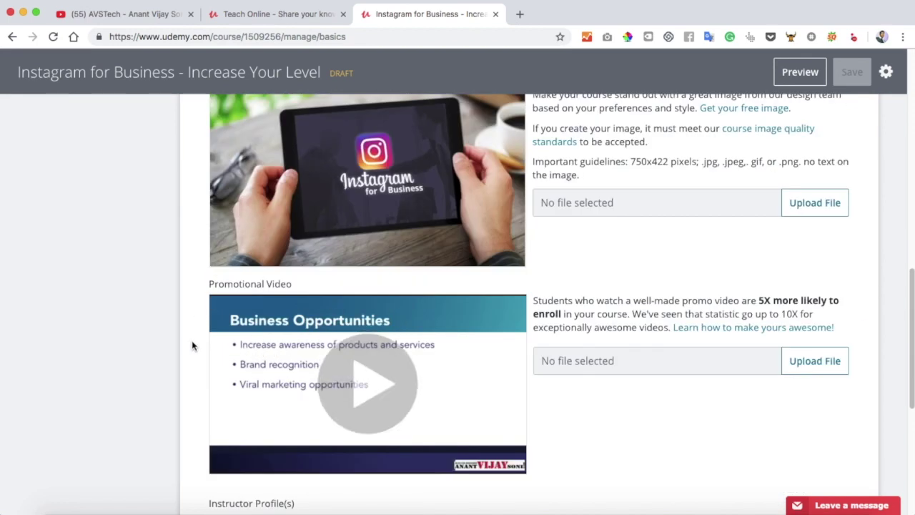
pyautogui.scroll(-1, 186, 343)
pyautogui.scroll(-4, 185, 344)
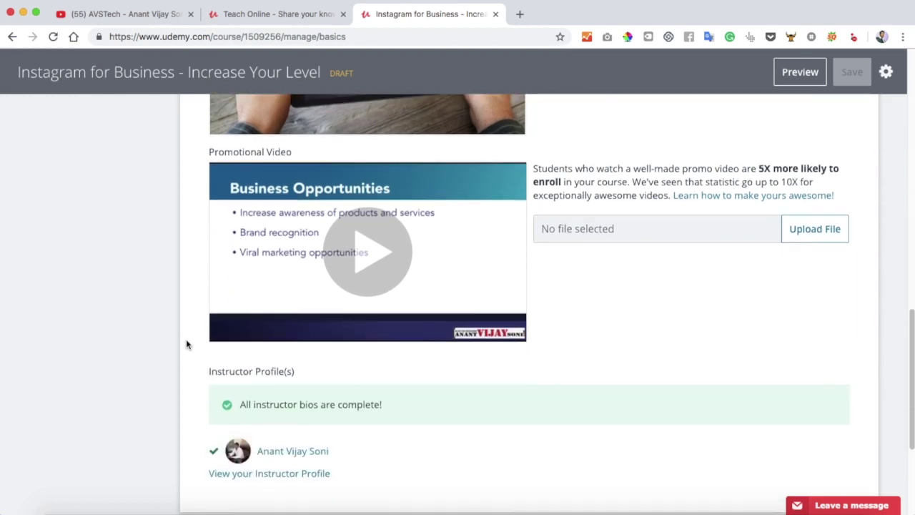
pyautogui.scroll(3, 186, 344)
pyautogui.scroll(5, 186, 344)
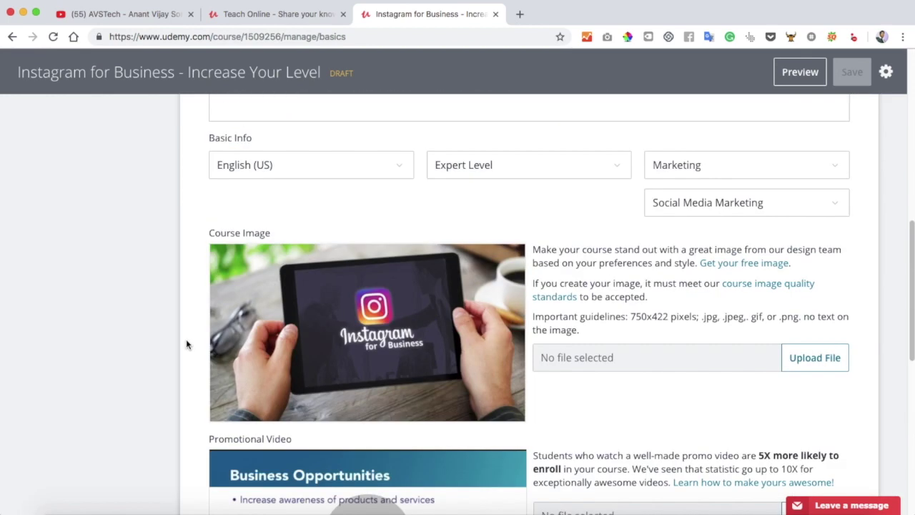
pyautogui.scroll(-4, 323, 326)
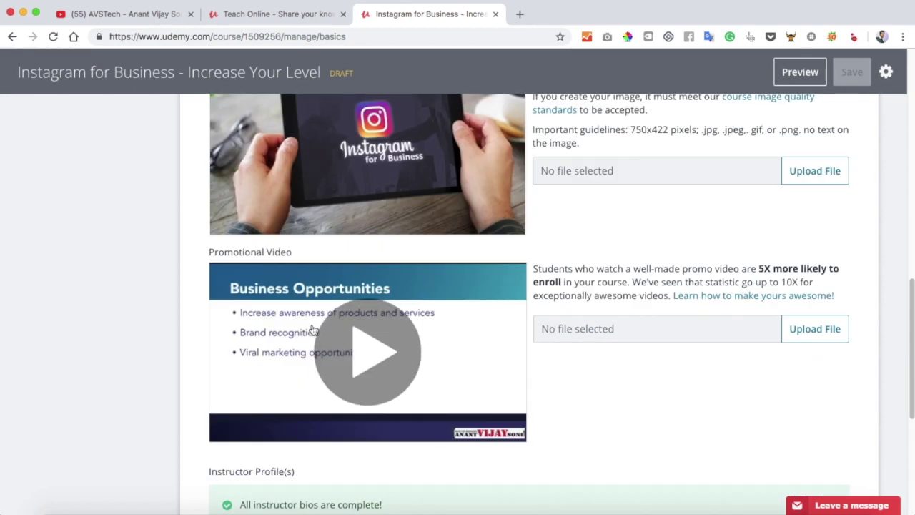
pyautogui.scroll(-3, 265, 342)
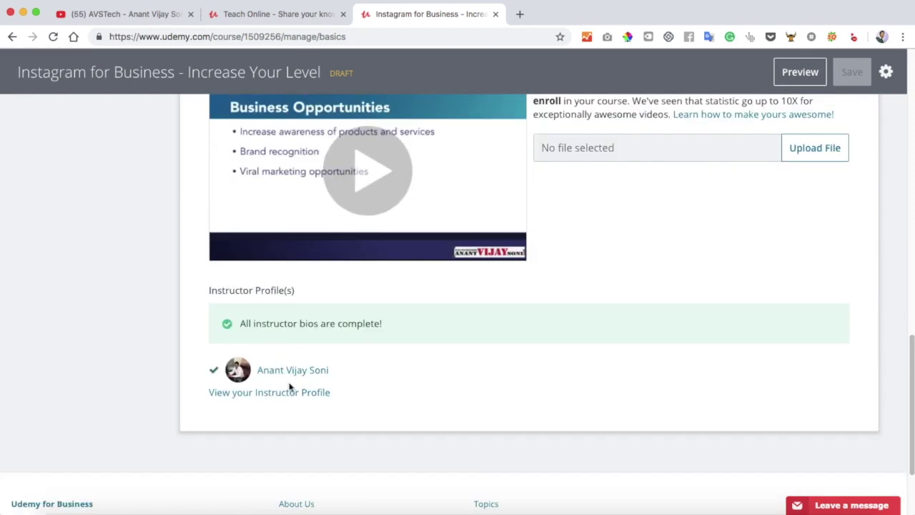
pyautogui.scroll(3, 425, 380)
pyautogui.scroll(15, 504, 392)
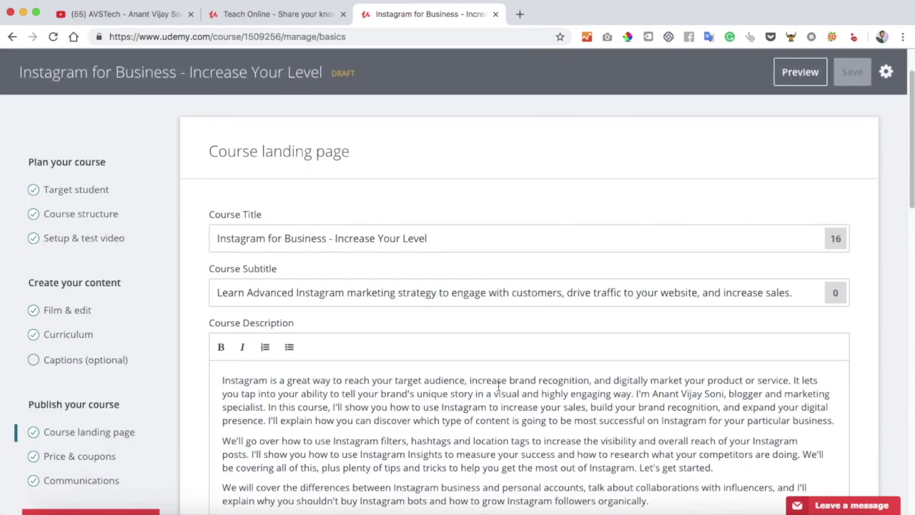
# Open the Price & coupons page and review the course price tier and coupon creation option.
pyautogui.click(78, 458)
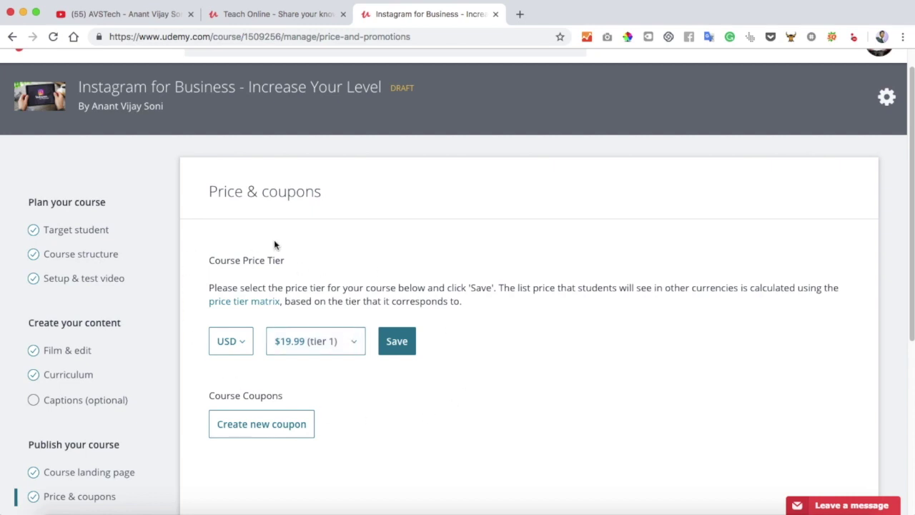
pyautogui.scroll(-1, 213, 280)
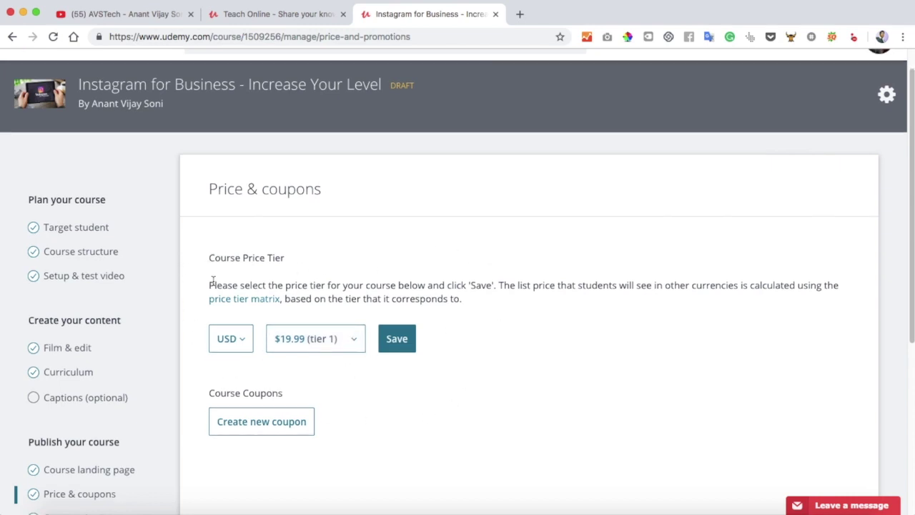
pyautogui.scroll(-1, 213, 281)
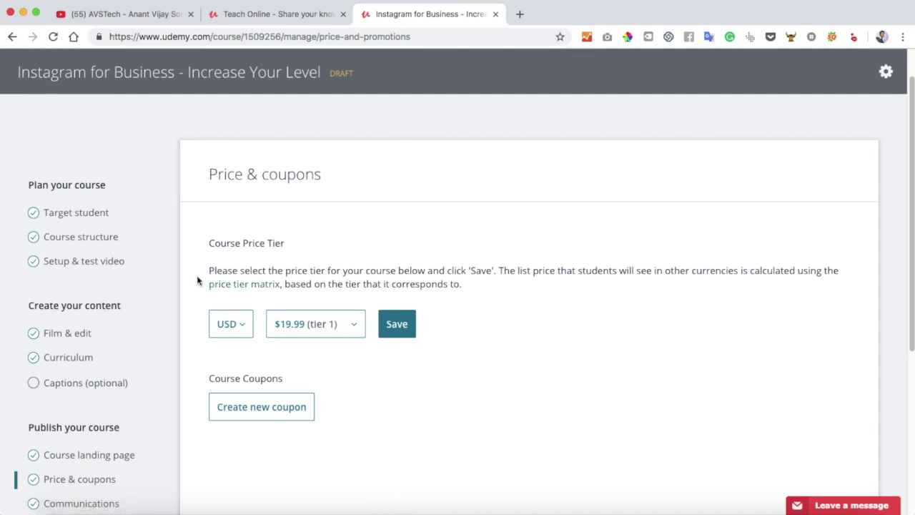
pyautogui.scroll(-3, 198, 280)
pyautogui.scroll(1, 196, 273)
# Open the Communications page and review the welcome message and congratulations message fields without changing them.
pyautogui.click(80, 417)
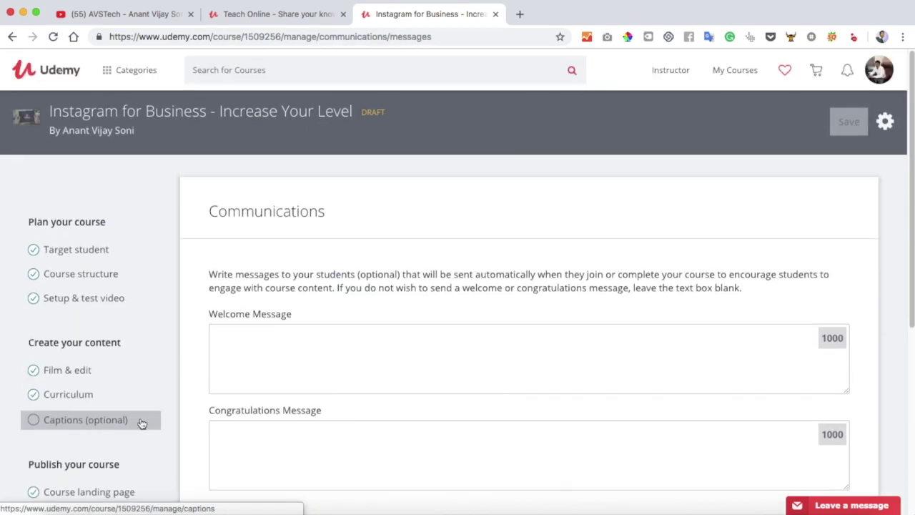
pyautogui.scroll(-1, 334, 387)
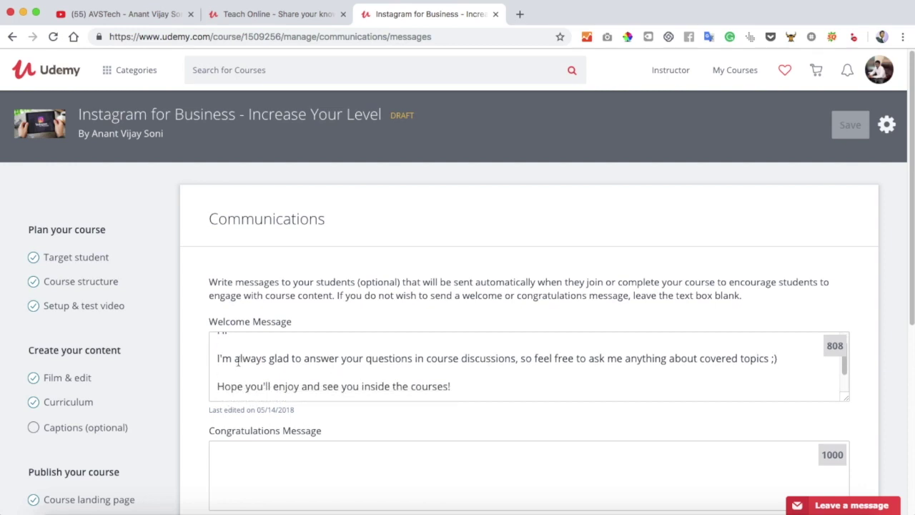
pyautogui.scroll(-1, 199, 350)
pyautogui.scroll(-1, 292, 318)
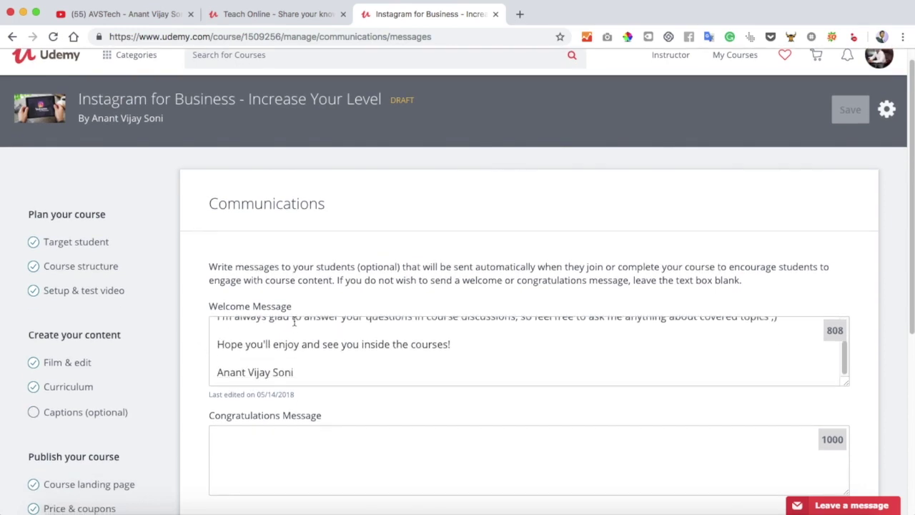
pyautogui.scroll(-2, 193, 406)
pyautogui.click(284, 374)
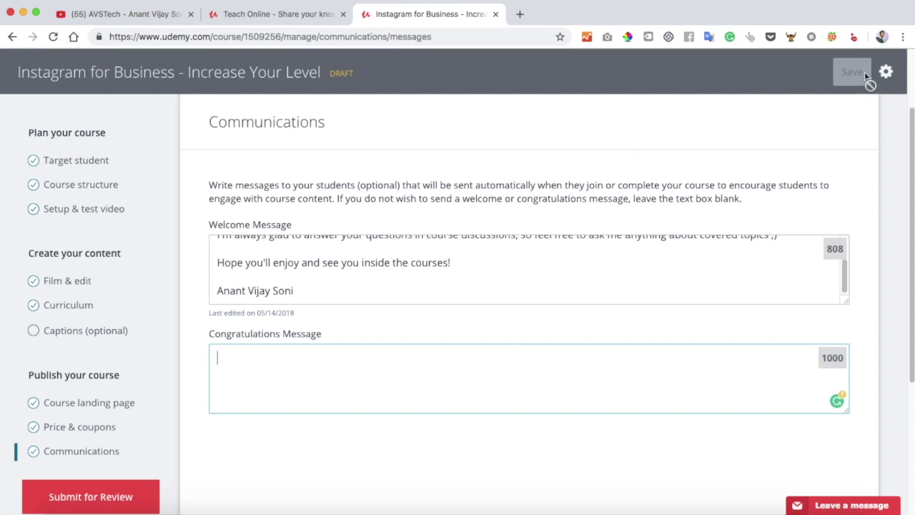
pyautogui.scroll(-3, 286, 312)
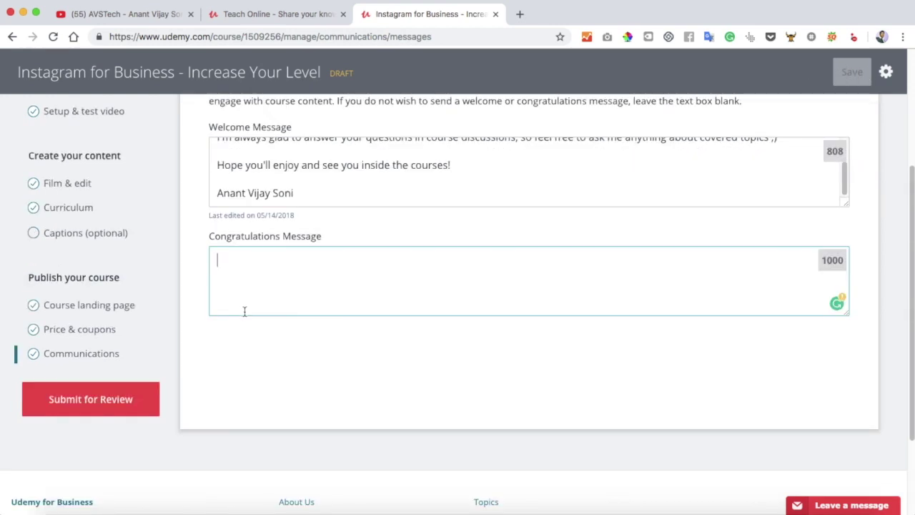
# Open Submit for Review, read the verification video requirements, and close the dialog without submitting a video.
pyautogui.click(86, 407)
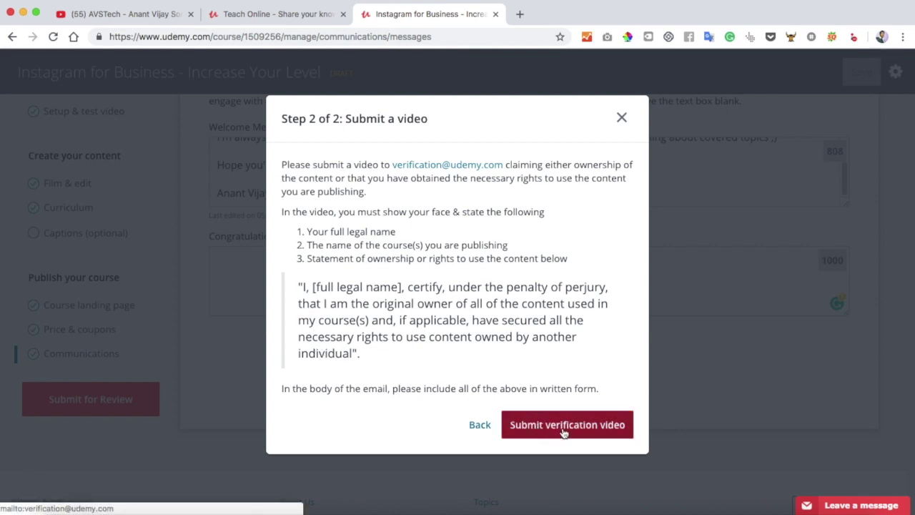
pyautogui.click(622, 119)
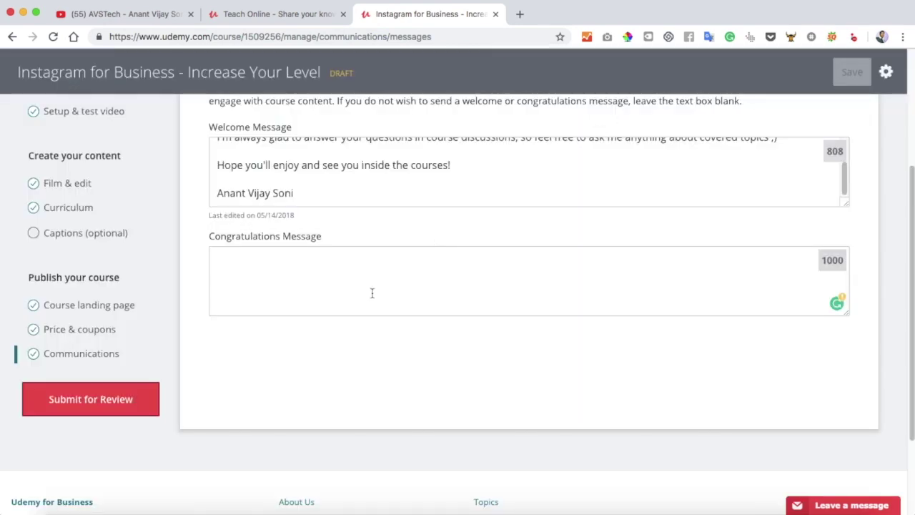
pyautogui.scroll(3, 321, 307)
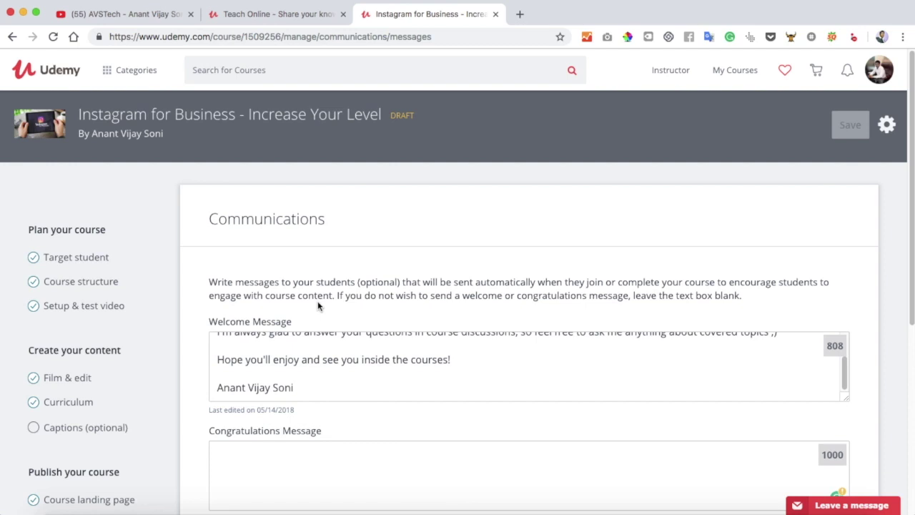
# Take a last look over the Communications page and switch to the AVSTech channel page on YouTube.
pyautogui.scroll(-3, 318, 300)
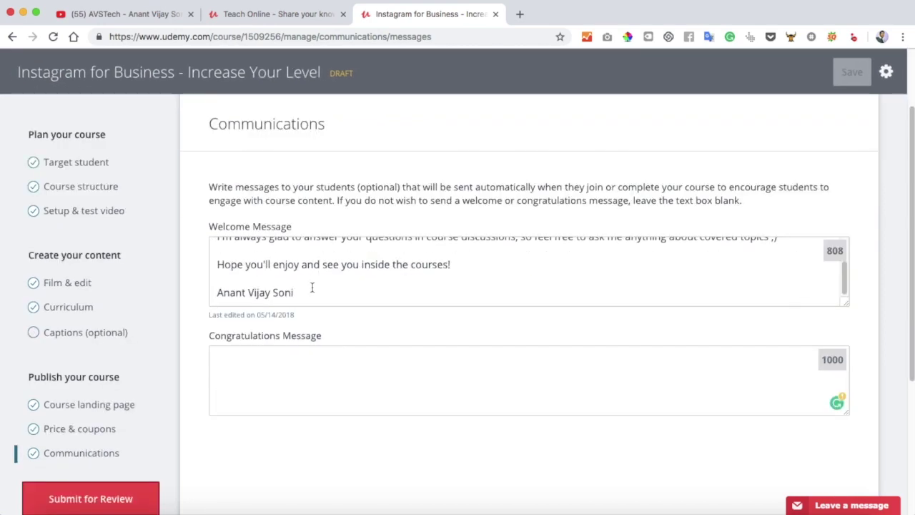
pyautogui.scroll(4, 319, 284)
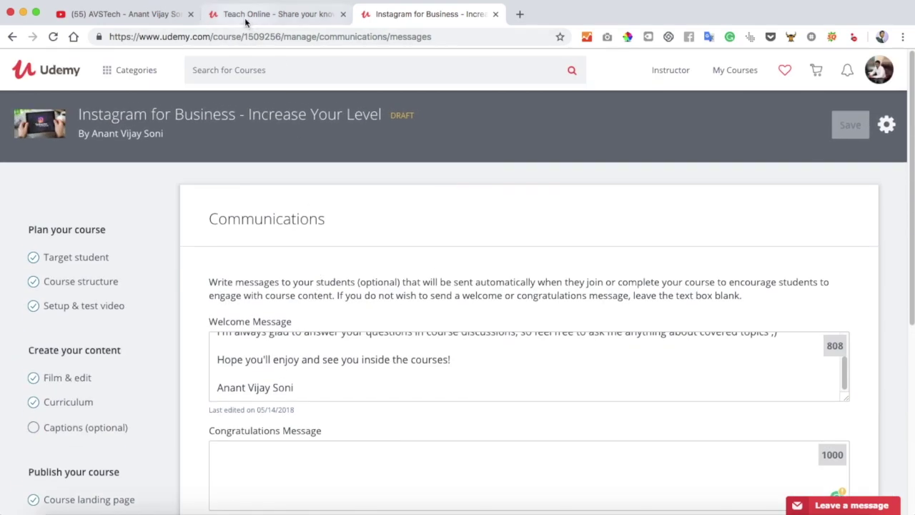
pyautogui.click(244, 17)
pyautogui.click(135, 17)
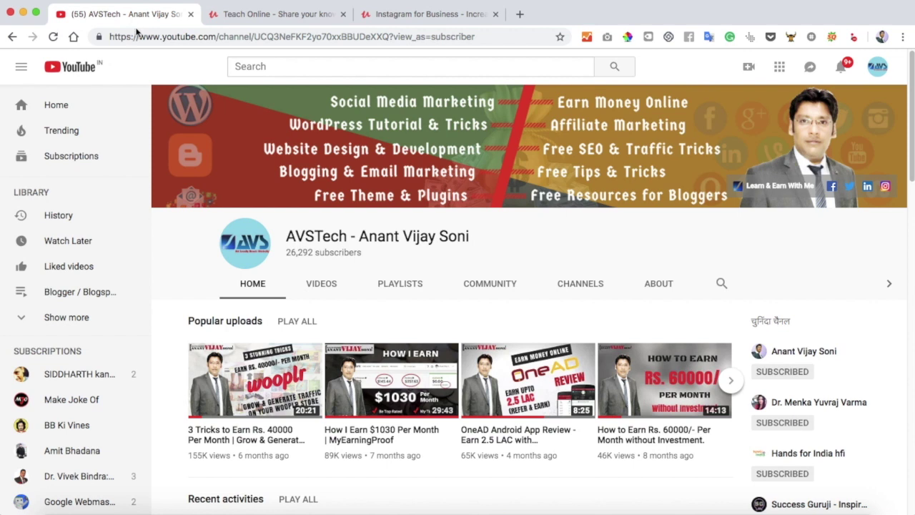